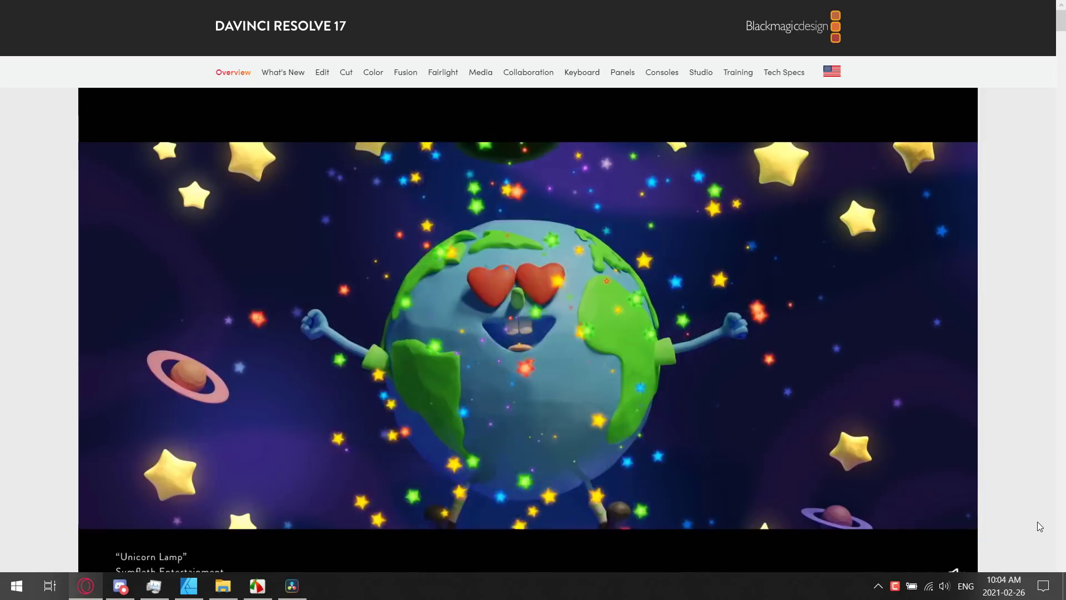
- Zoom the Blackmagic Design web page in on the Software section
{"action": "scroll", "coordinate": [810, 383], "scroll_direction": "down", "scroll_amount": 10}
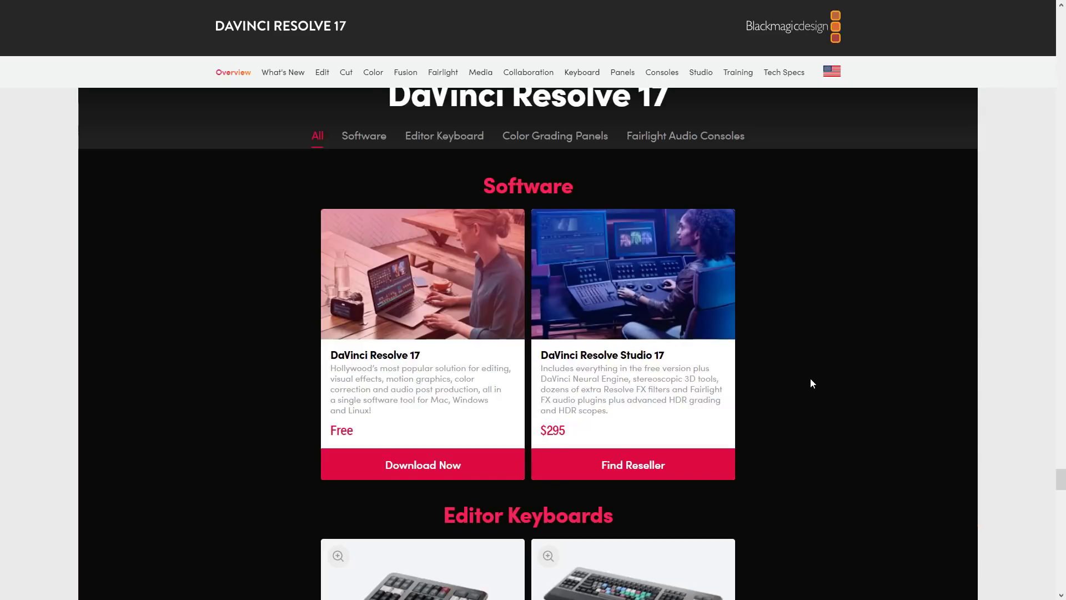
{"action": "key", "text": "ctrl+plus"}
{"action": "key", "text": "ctrl+plus"}
{"action": "key", "text": "ctrl+plus"}
{"action": "scroll", "coordinate": [832, 368], "scroll_direction": "up", "scroll_amount": 1}
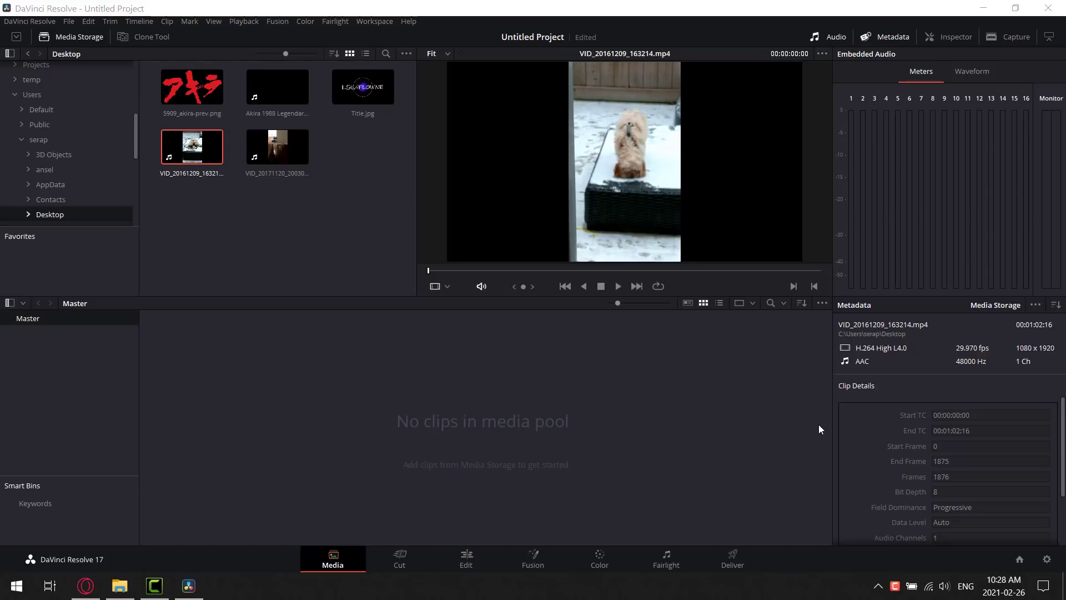
- Add 5909_akira-prev.png, VID_20161209_163214.mp4 and VID_20171120_200300.mp4 from the Desktop into the Master media pool
{"action": "left_click", "coordinate": [312, 8]}
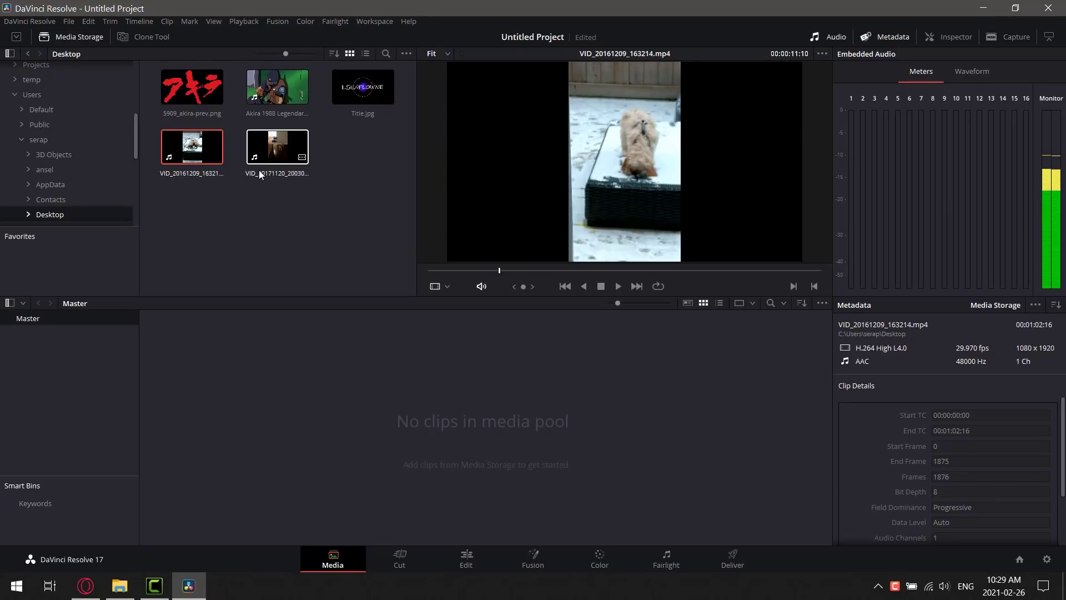
{"action": "left_click", "coordinate": [279, 150], "text": "ctrl"}
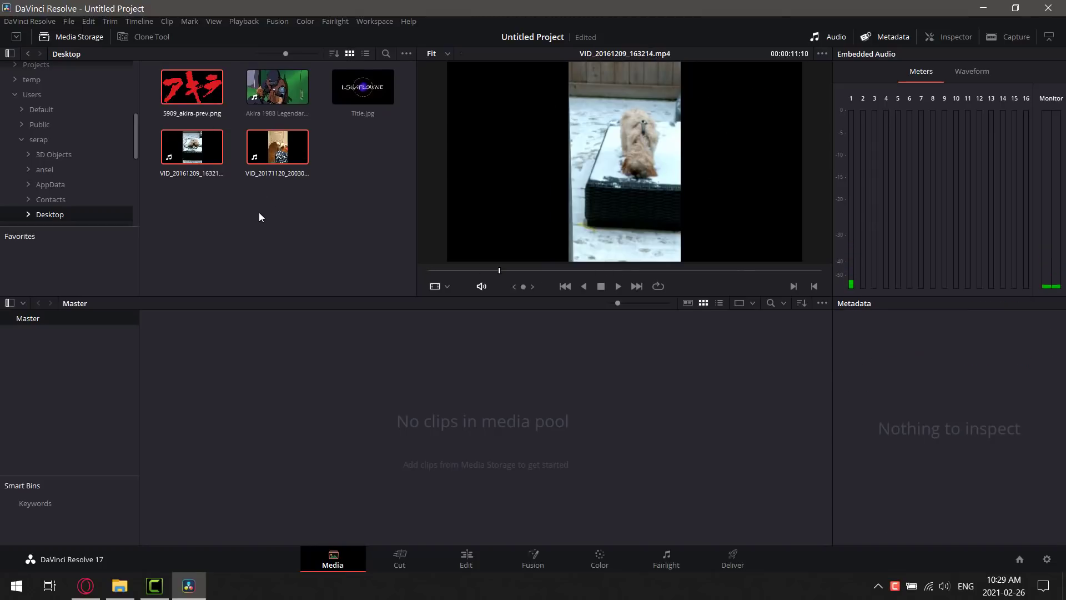
{"action": "right_click", "coordinate": [288, 147]}
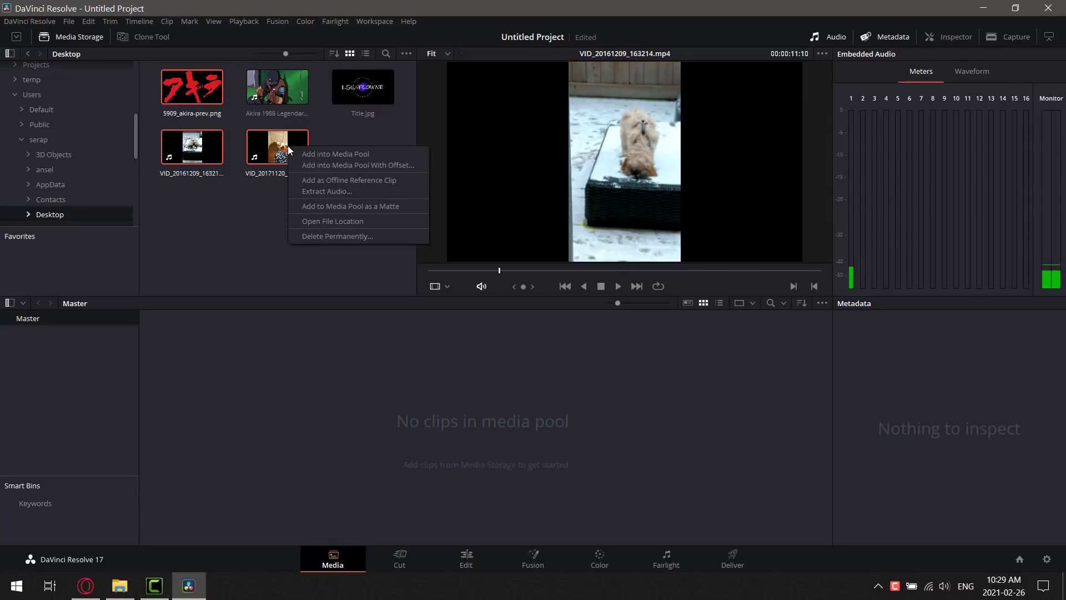
{"action": "left_click", "coordinate": [317, 154]}
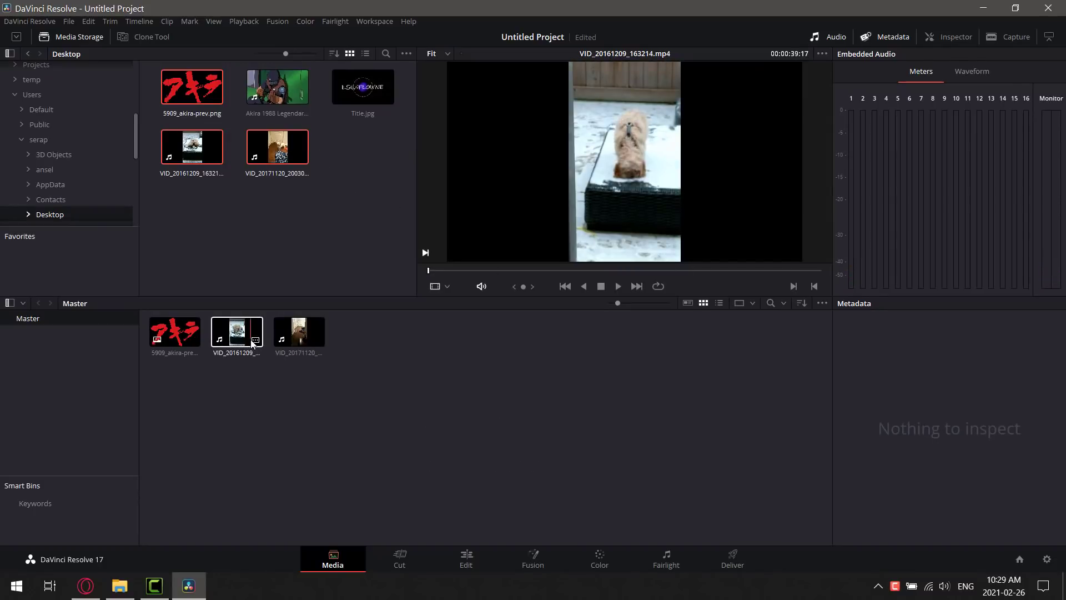
- On the Cut page, create Timeline 1 from VID_20171120_200300.mp4
{"action": "left_click", "coordinate": [390, 559]}
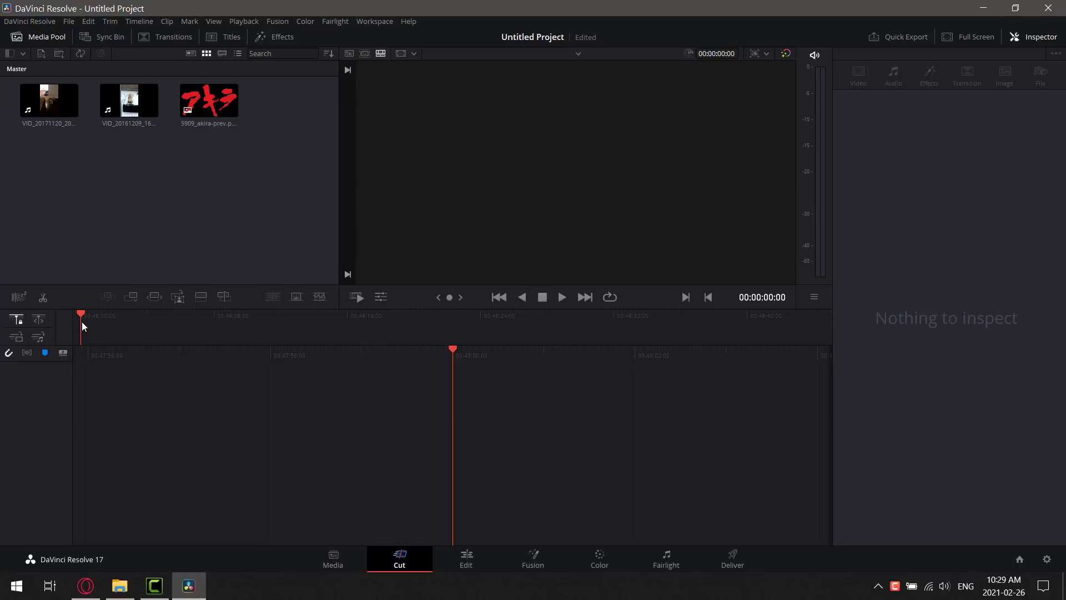
{"action": "left_click", "coordinate": [49, 105]}
{"action": "right_click", "coordinate": [49, 106]}
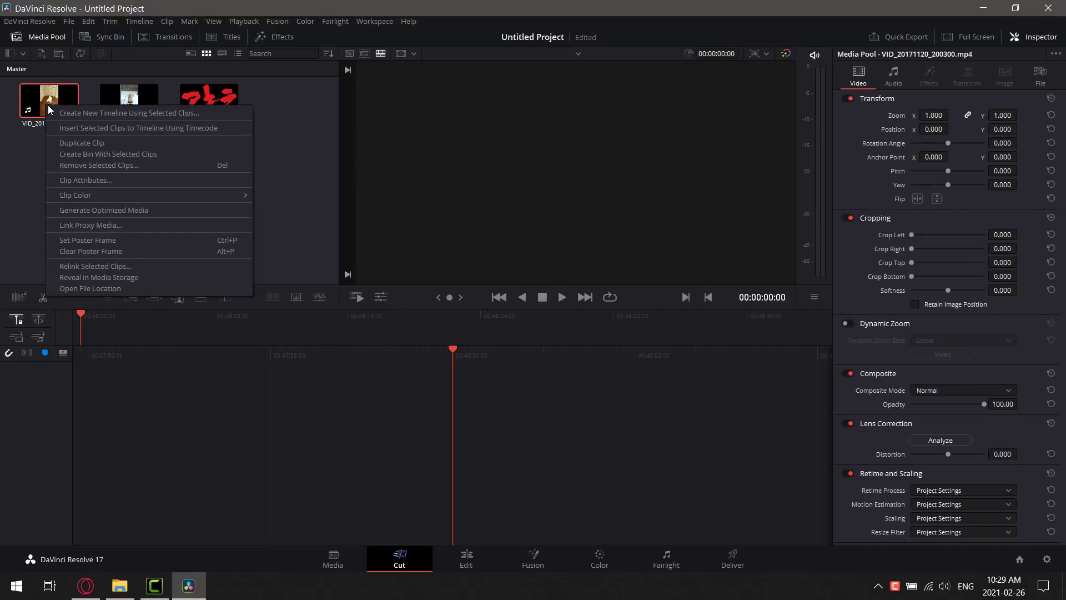
{"action": "left_click", "coordinate": [137, 128]}
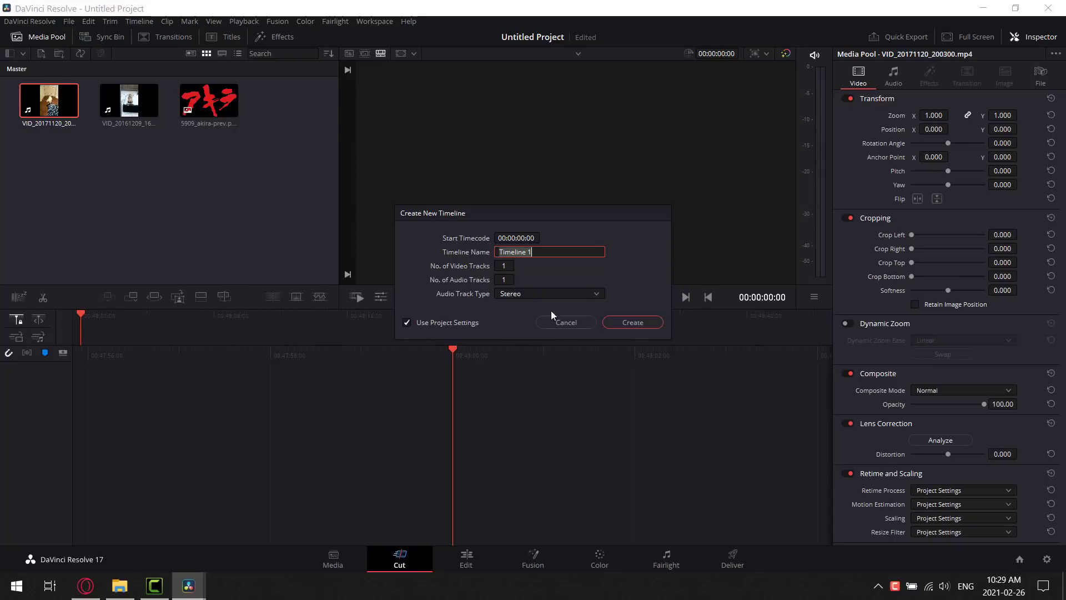
{"action": "left_click", "coordinate": [617, 321]}
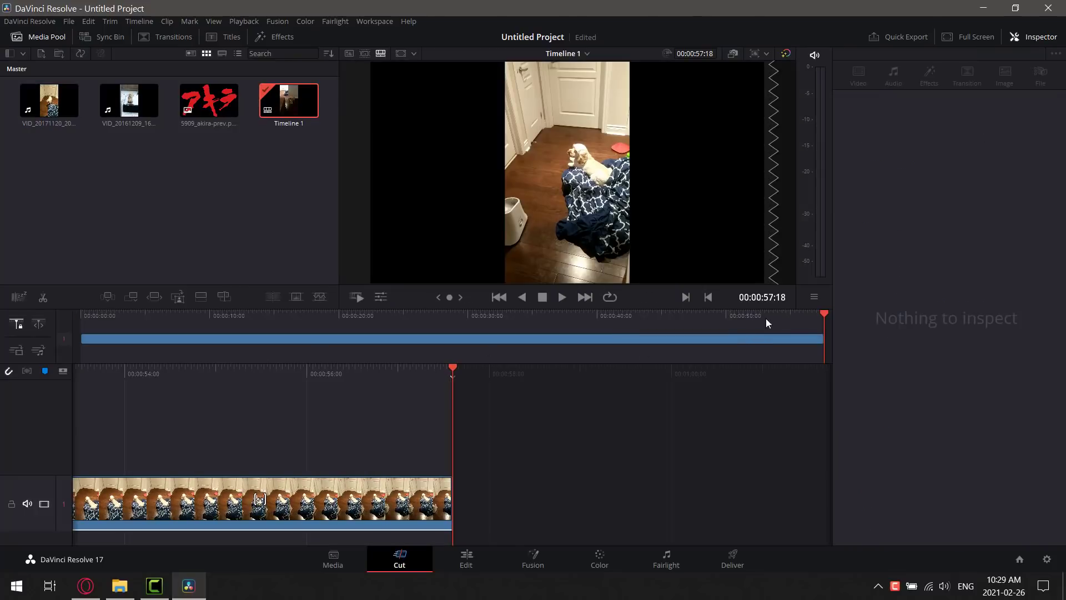
- Mute the audio of the dog clip on Timeline 1
{"action": "scroll", "coordinate": [260, 498], "scroll_direction": "up", "scroll_amount": 15}
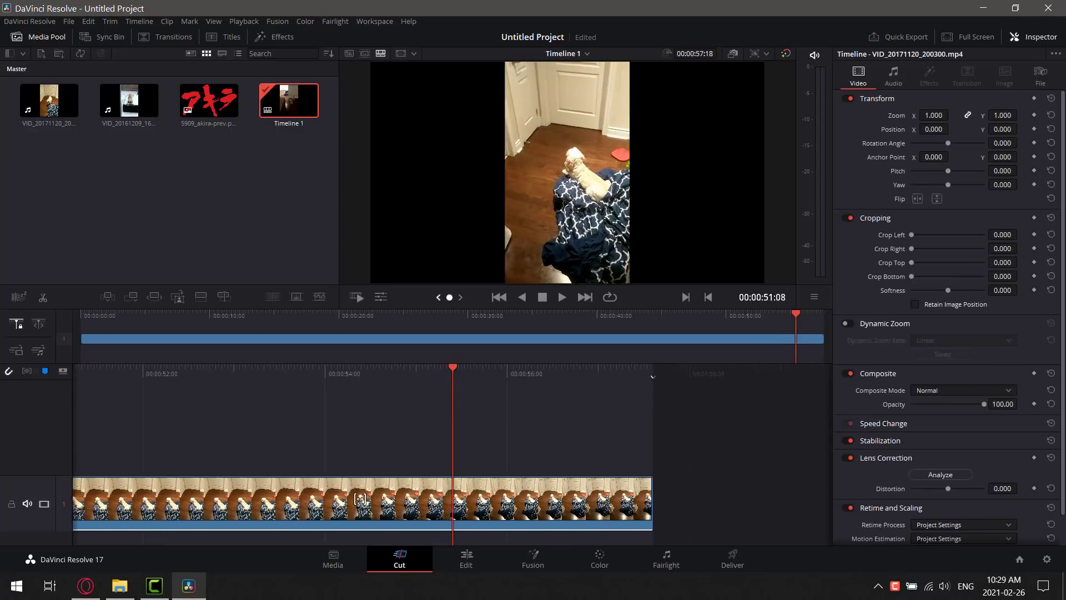
{"action": "scroll", "coordinate": [453, 499], "scroll_direction": "down", "scroll_amount": 15}
{"action": "scroll", "coordinate": [452, 499], "scroll_direction": "up", "scroll_amount": 20}
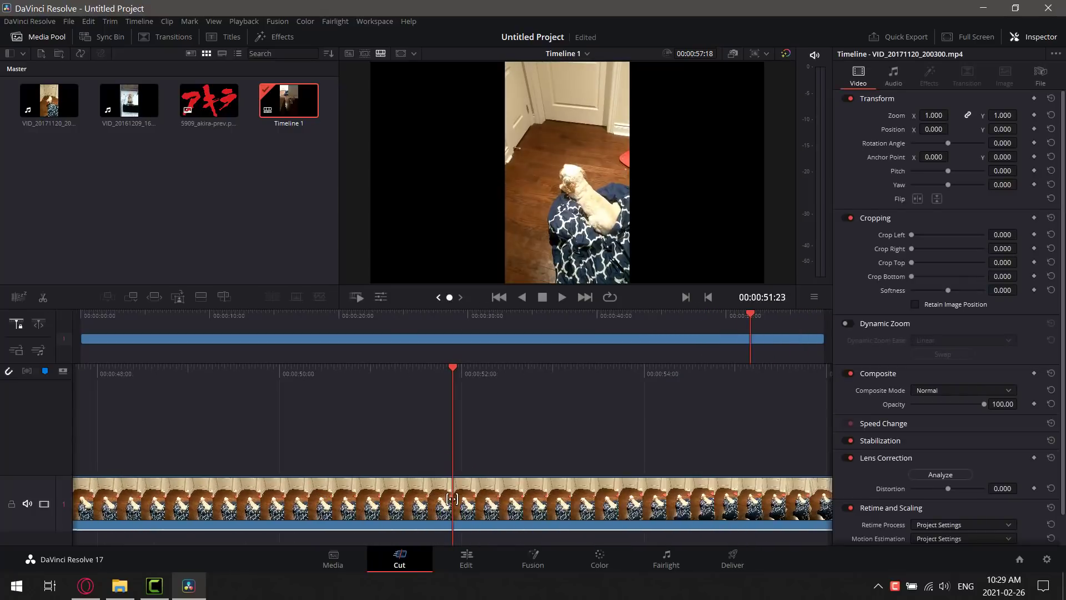
{"action": "scroll", "coordinate": [452, 498], "scroll_direction": "up", "scroll_amount": 4}
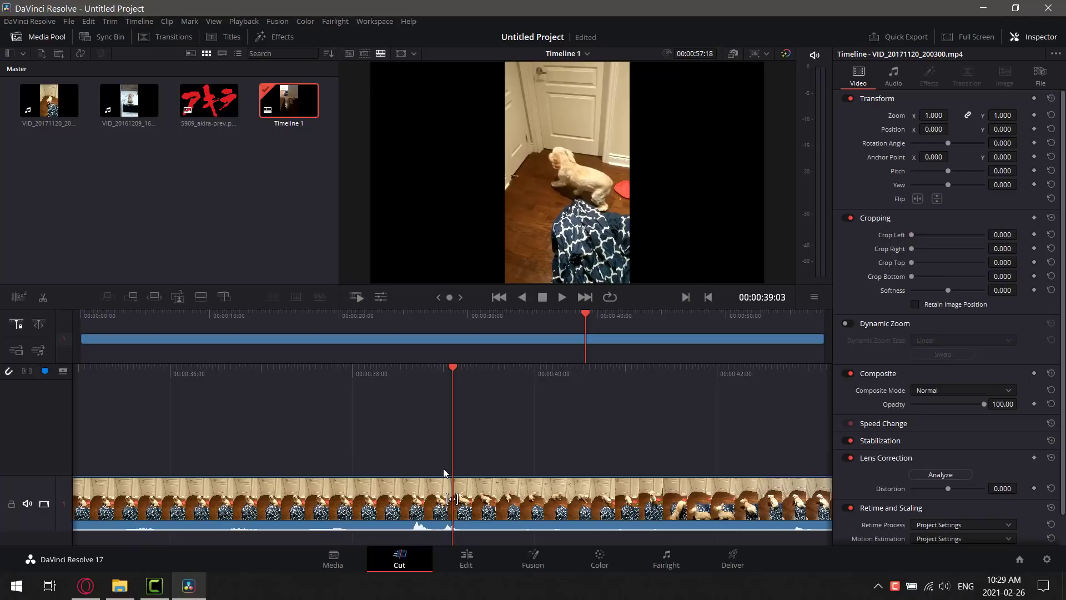
{"action": "right_click", "coordinate": [481, 525]}
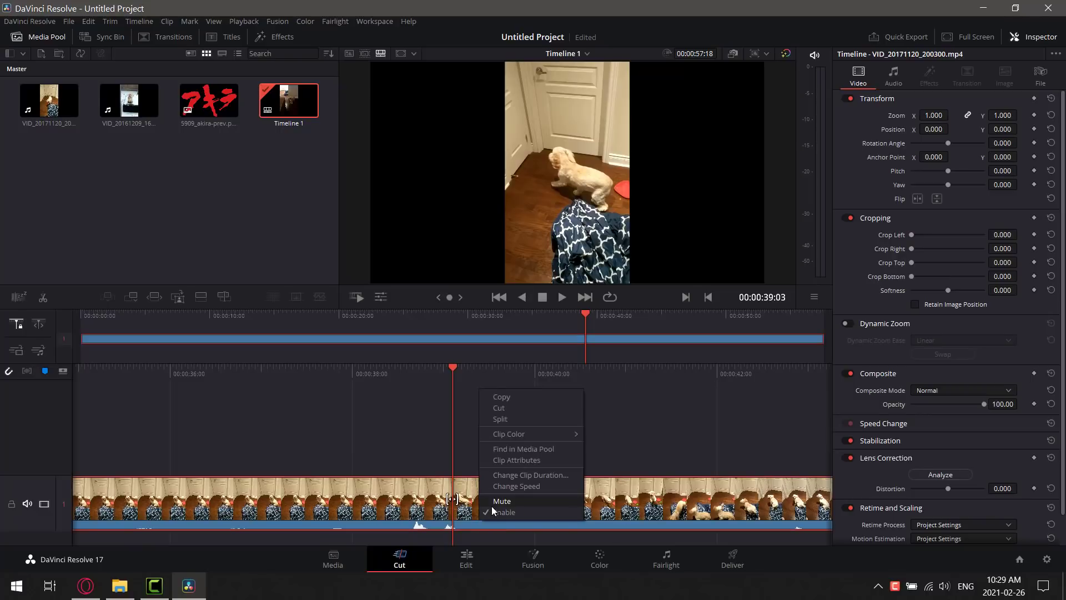
{"action": "left_click", "coordinate": [501, 501]}
- Split the clip at 00:00:25:17 and delete the portion after the split
{"action": "left_click", "coordinate": [522, 331]}
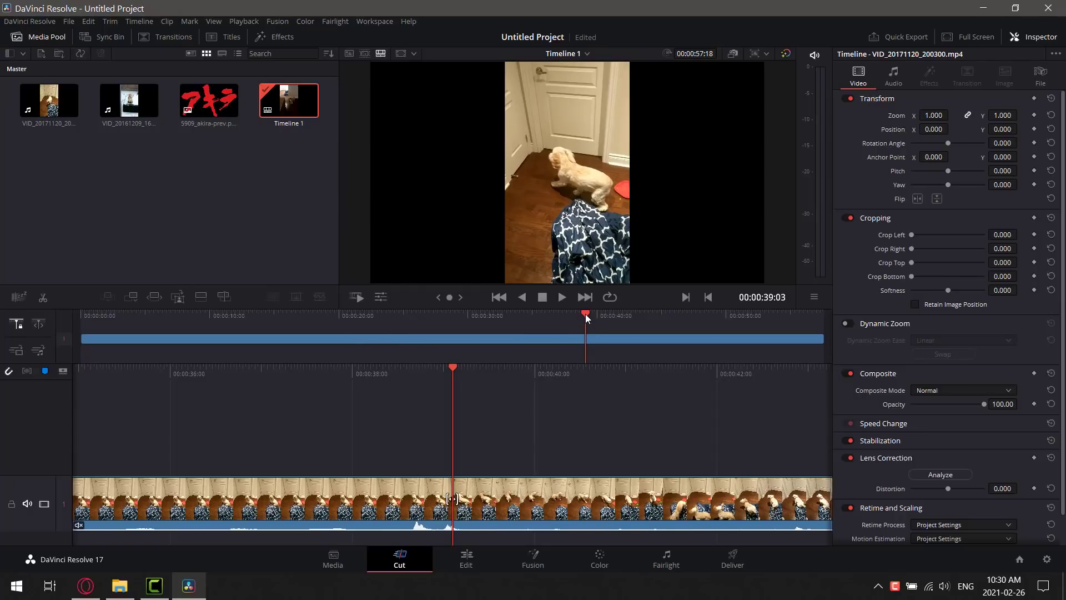
{"action": "left_click_drag", "start_coordinate": [586, 316], "coordinate": [412, 341]}
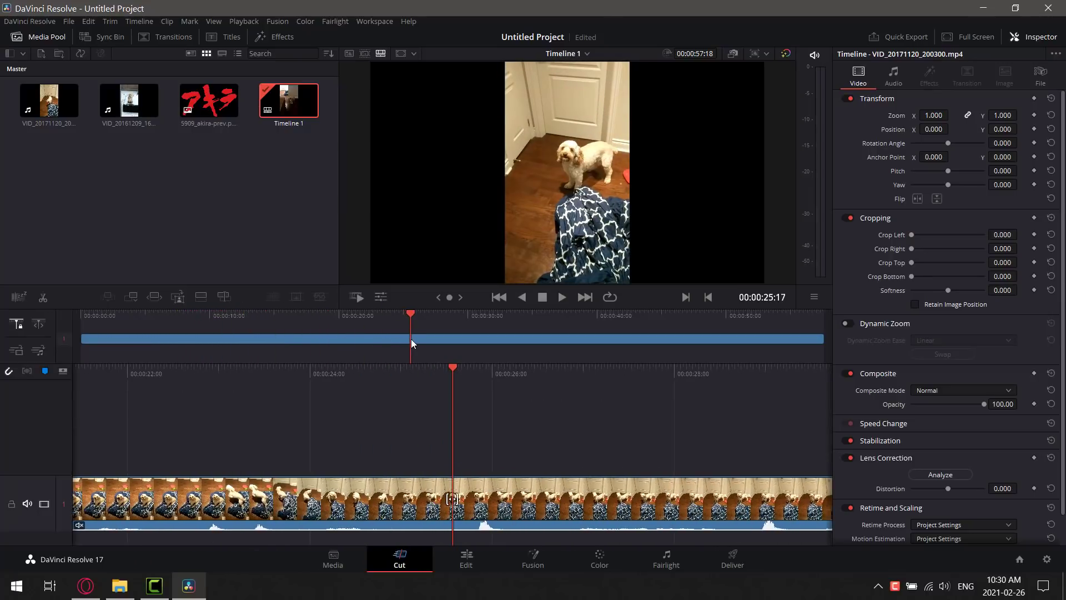
{"action": "right_click", "coordinate": [527, 481]}
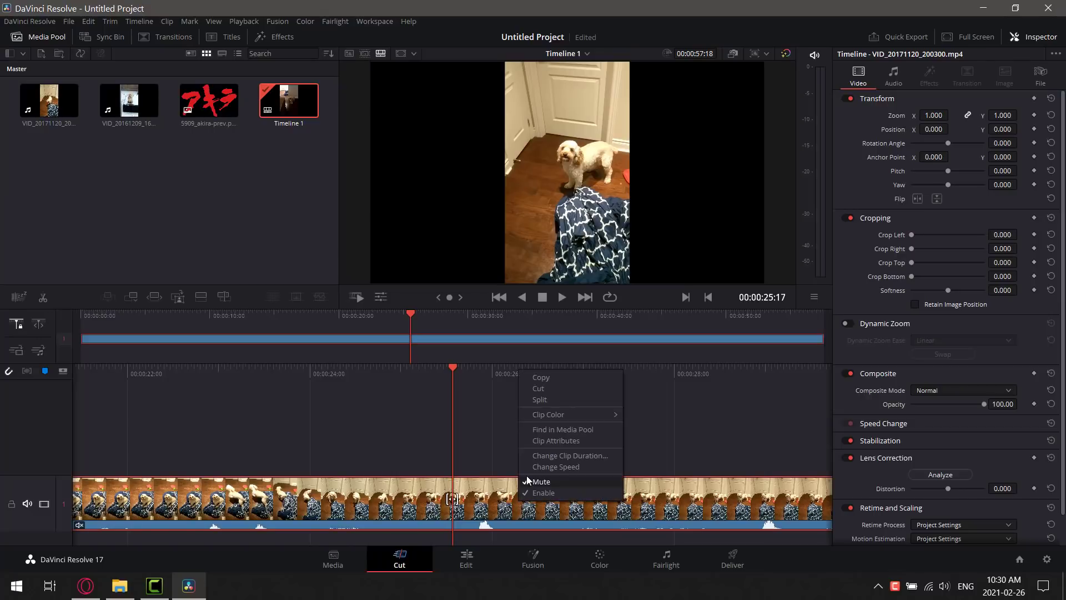
{"action": "left_click", "coordinate": [539, 399]}
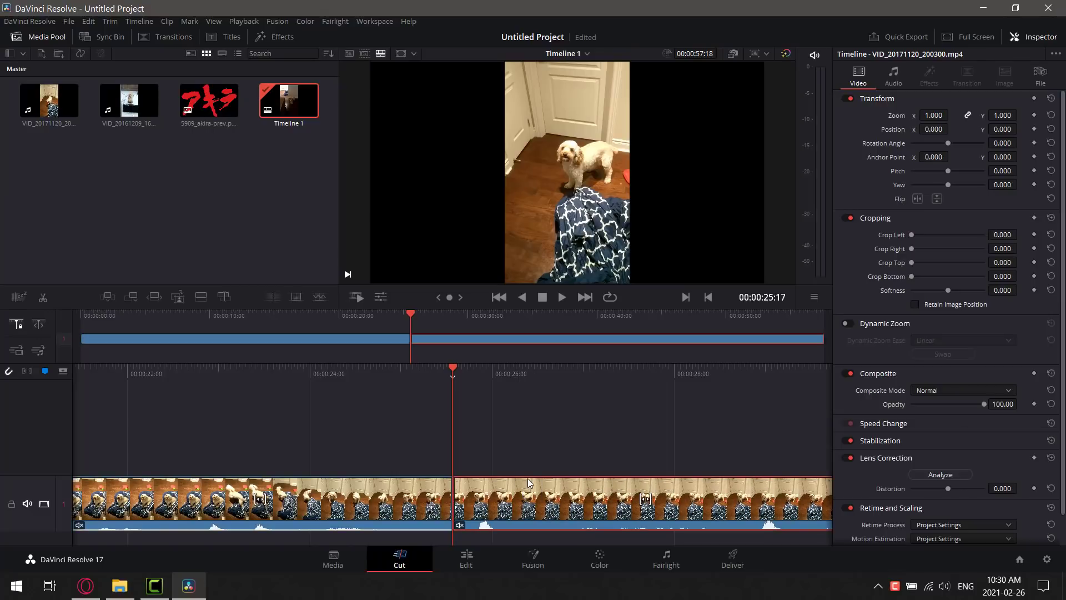
{"action": "key", "text": "Delete"}
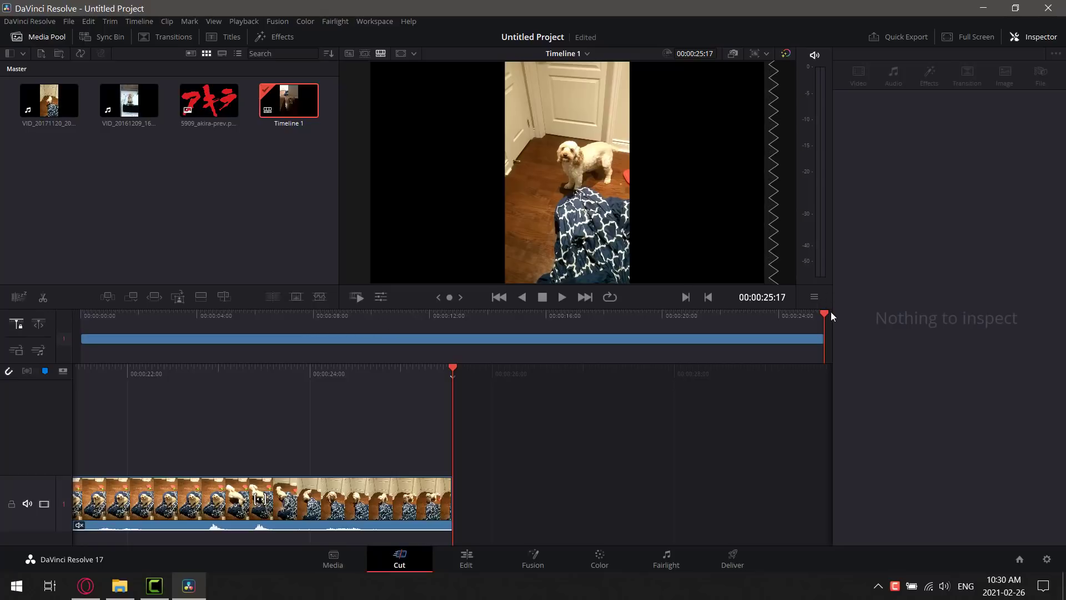
- Change the dog clip's speed to 2.36 so it lasts about ten seconds
{"action": "left_click_drag", "start_coordinate": [825, 312], "coordinate": [584, 331]}
{"action": "right_click", "coordinate": [578, 484]}
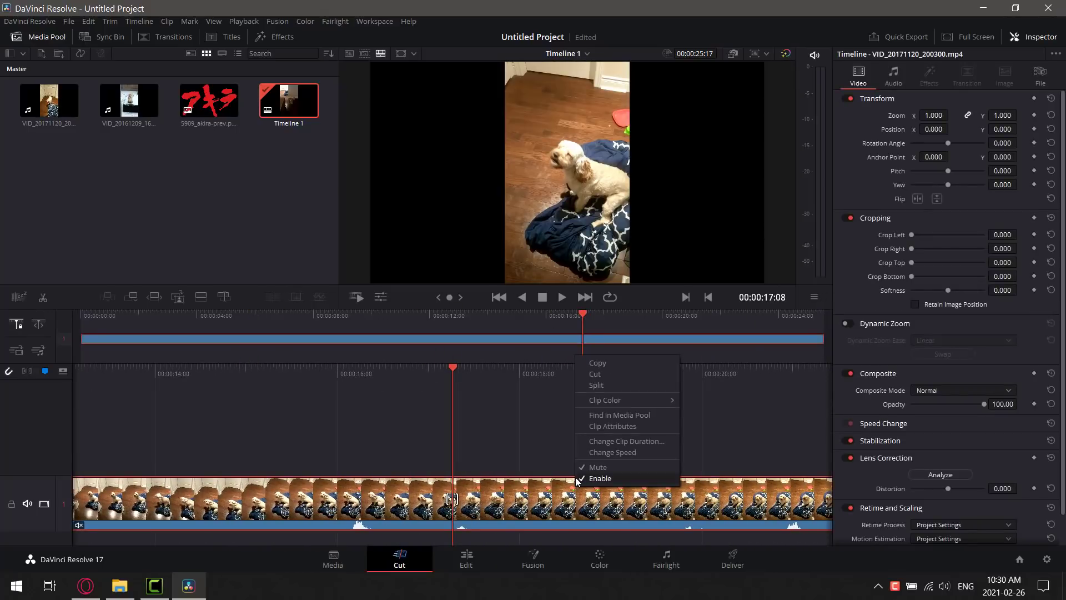
{"action": "left_click", "coordinate": [606, 452]}
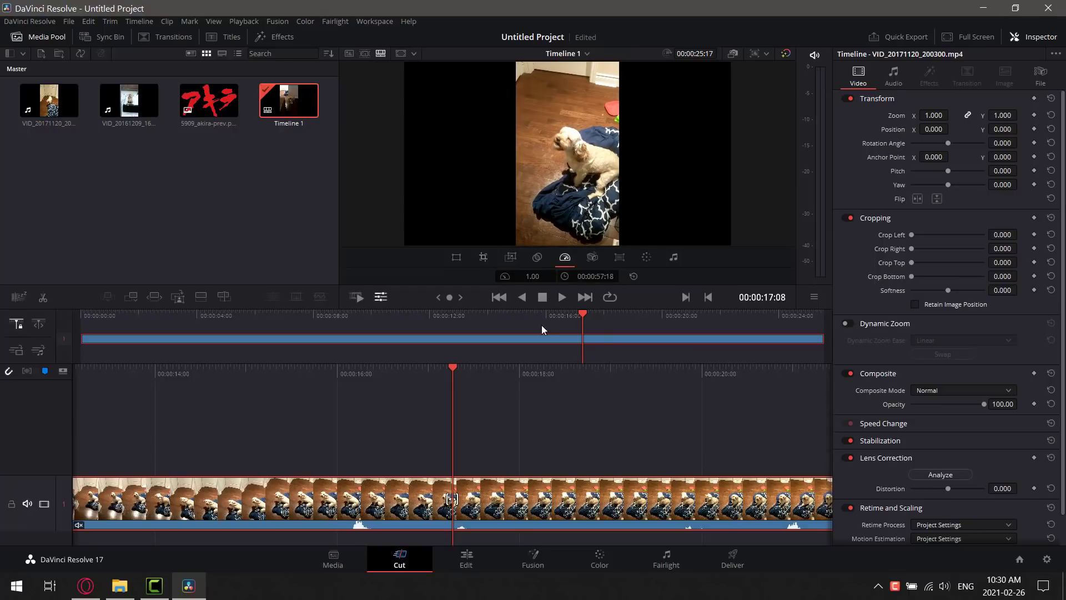
{"action": "left_click_drag", "start_coordinate": [530, 277], "coordinate": [536, 277]}
{"action": "left_click_drag", "start_coordinate": [451, 498], "coordinate": [259, 499]}
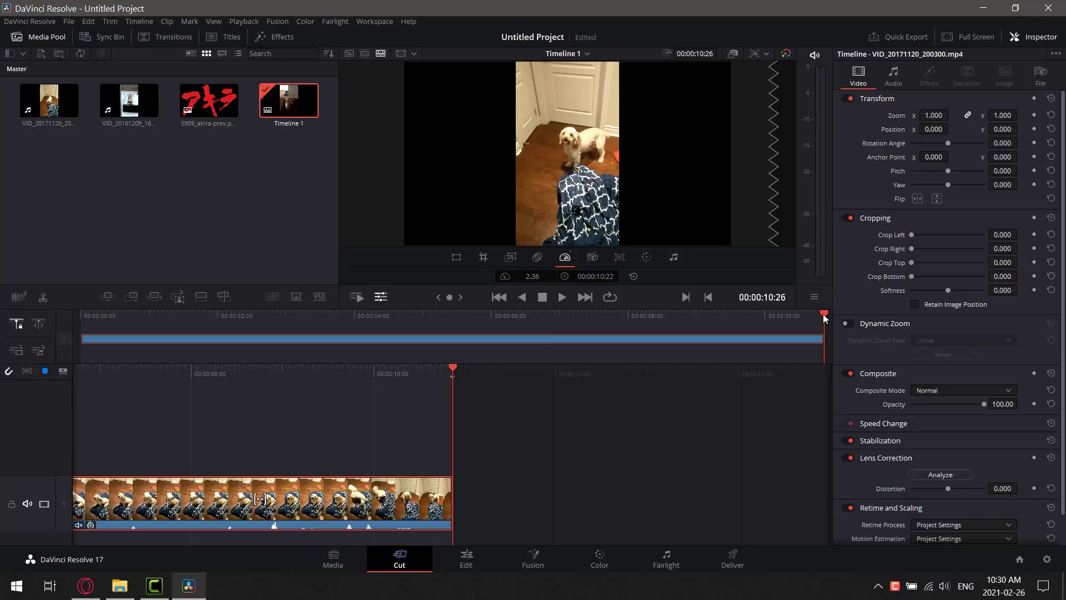
{"action": "left_click_drag", "start_coordinate": [822, 317], "coordinate": [270, 345]}
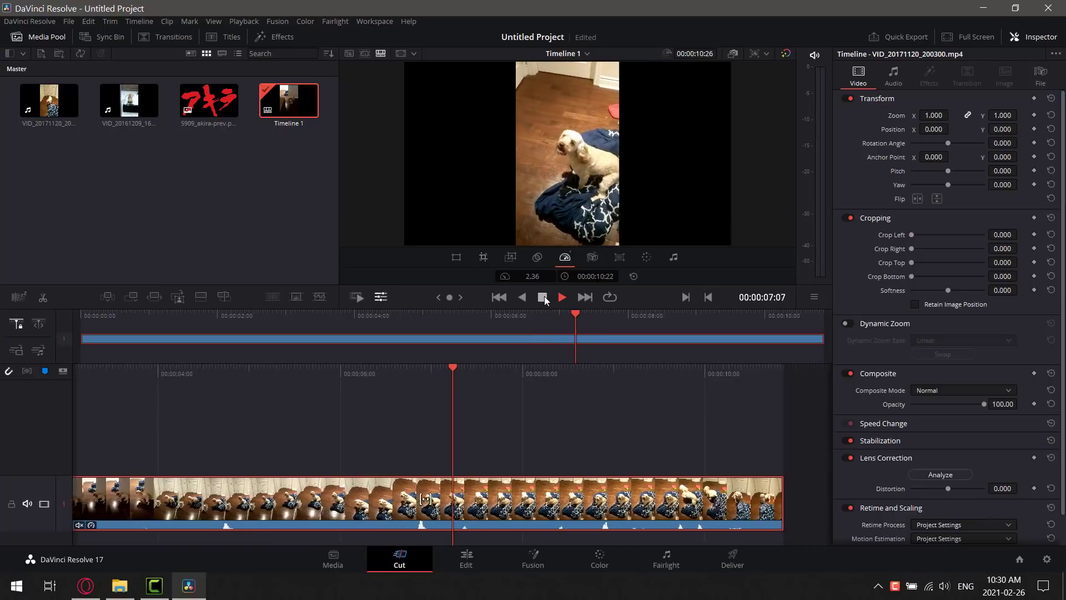
{"action": "left_click", "coordinate": [542, 297]}
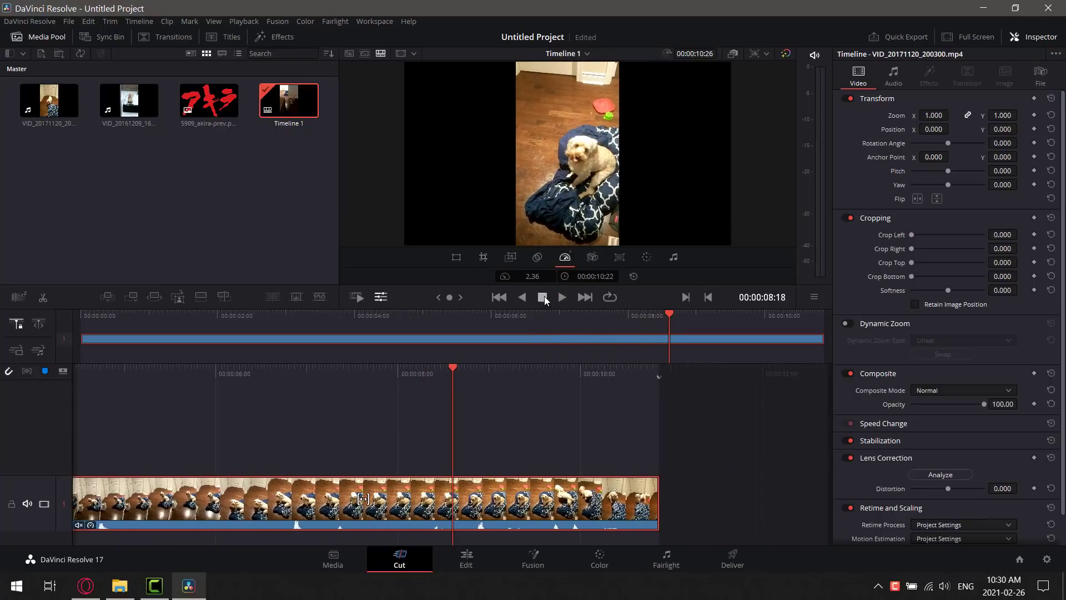
- Append VID_20161209_163214.mp4 to the end of Timeline 1 after the first clip
{"action": "left_click", "coordinate": [656, 365]}
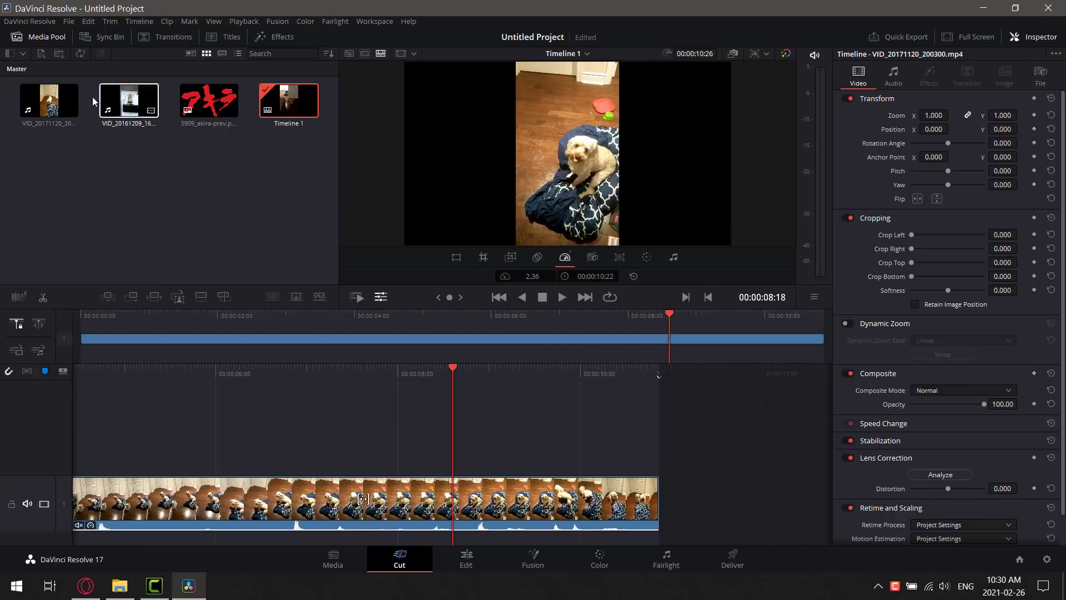
{"action": "left_click_drag", "start_coordinate": [129, 100], "coordinate": [675, 465]}
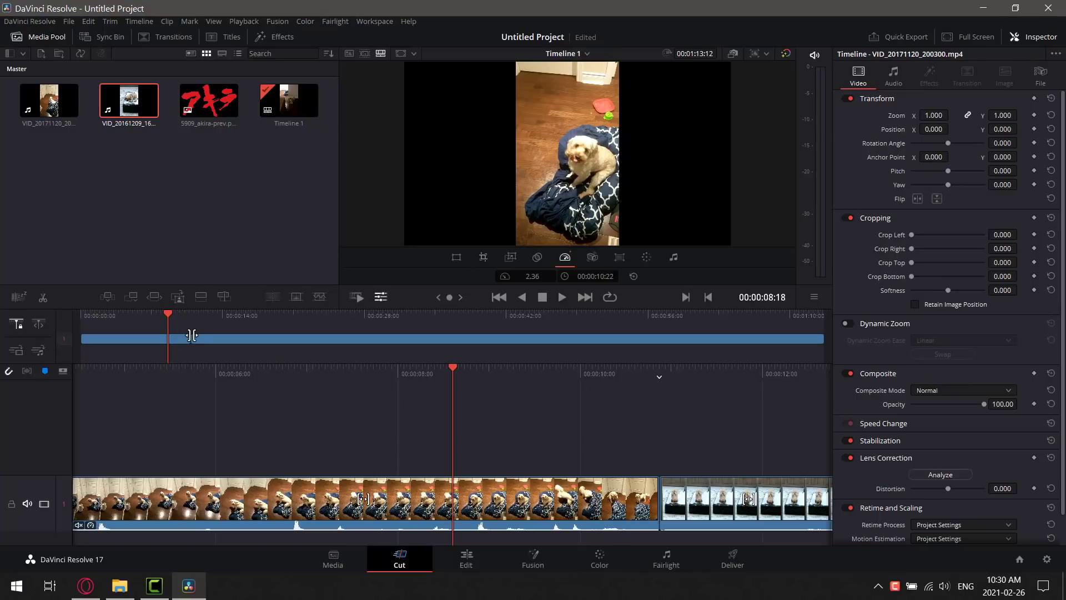
{"action": "left_click_drag", "start_coordinate": [168, 315], "coordinate": [191, 313]}
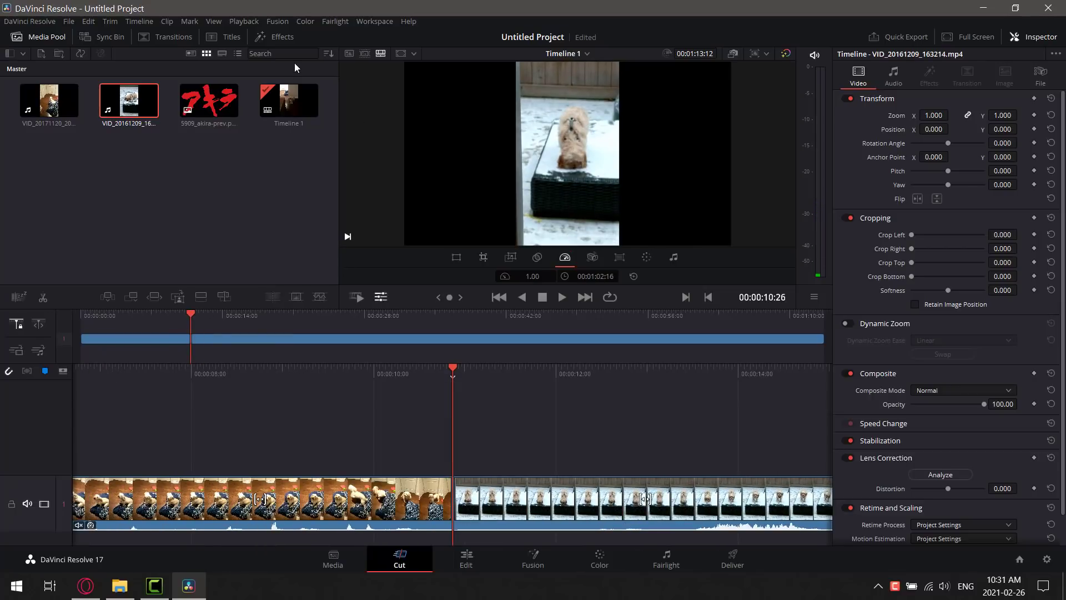
- Place an Eye Iris transition on the cut between the two dog clips and preview it
{"action": "left_click", "coordinate": [173, 38]}
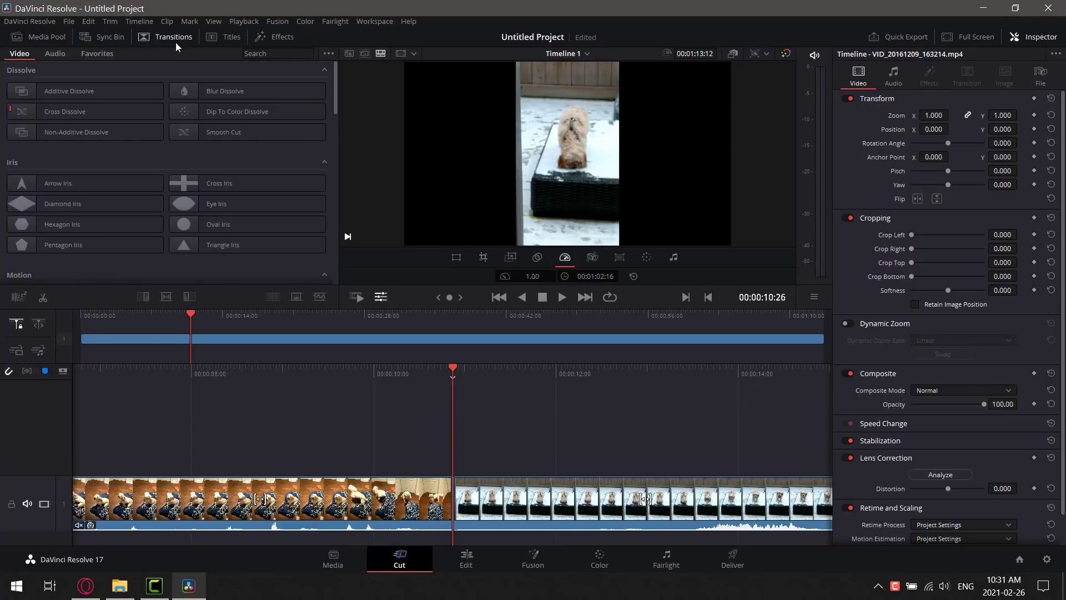
{"action": "left_click_drag", "start_coordinate": [211, 204], "coordinate": [479, 499]}
{"action": "left_click", "coordinate": [479, 498]}
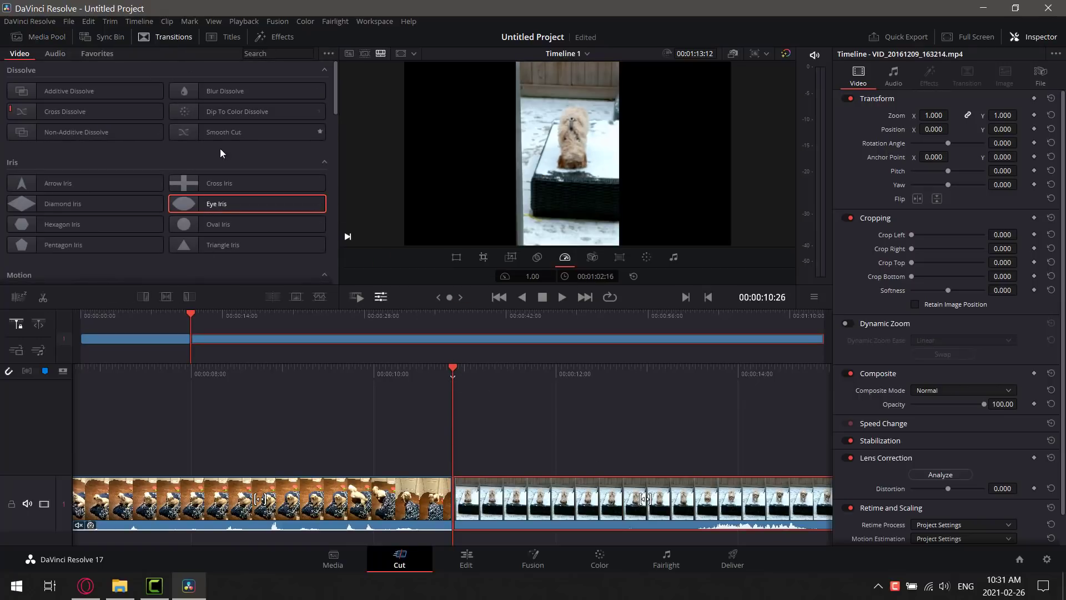
{"action": "left_click_drag", "start_coordinate": [197, 204], "coordinate": [457, 485]}
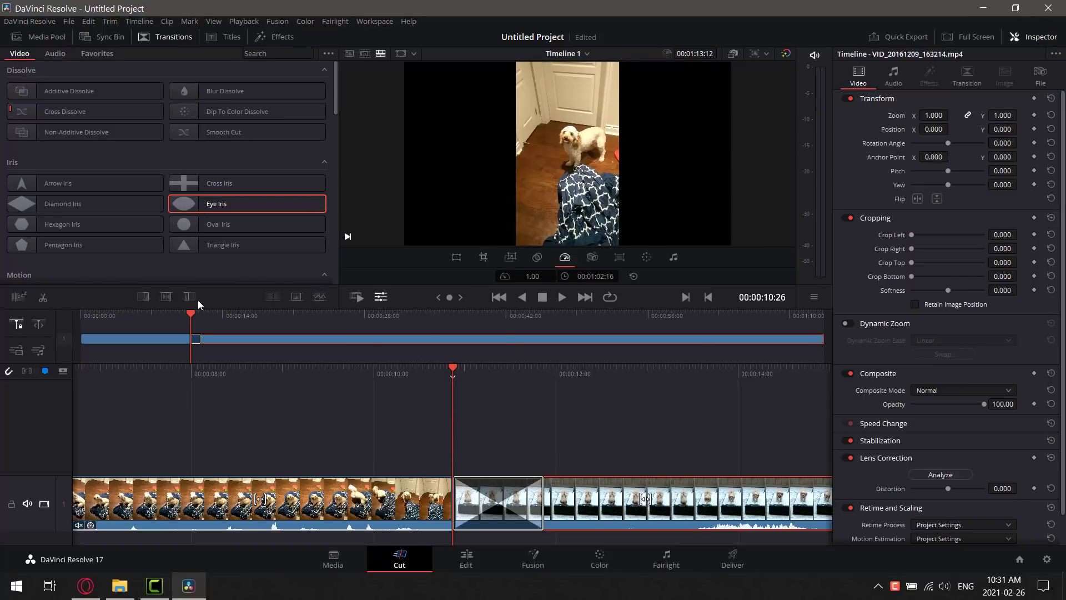
{"action": "left_click", "coordinate": [559, 297]}
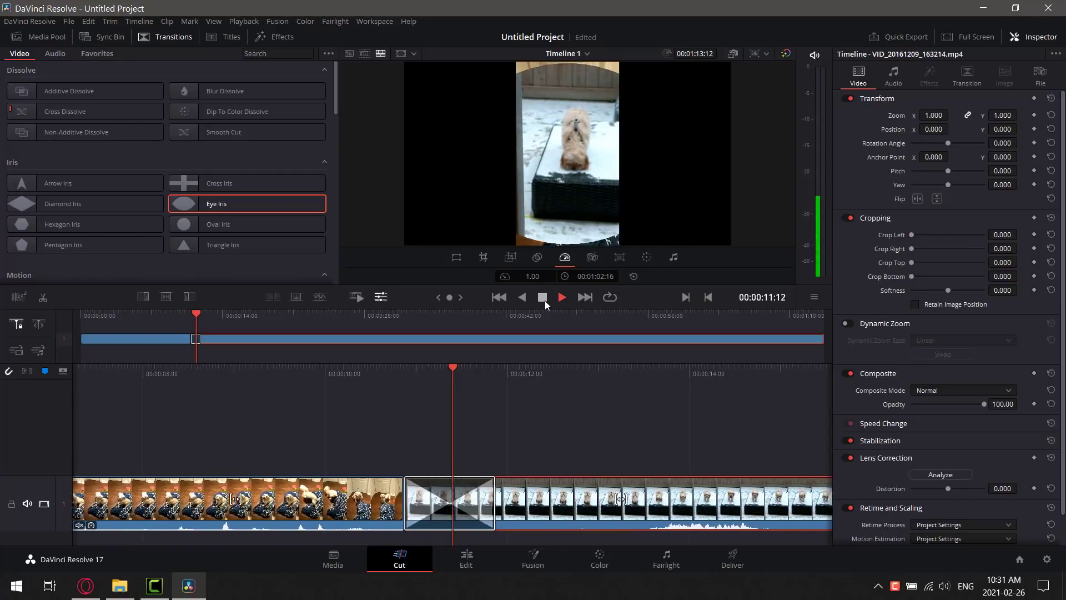
{"action": "left_click", "coordinate": [545, 301]}
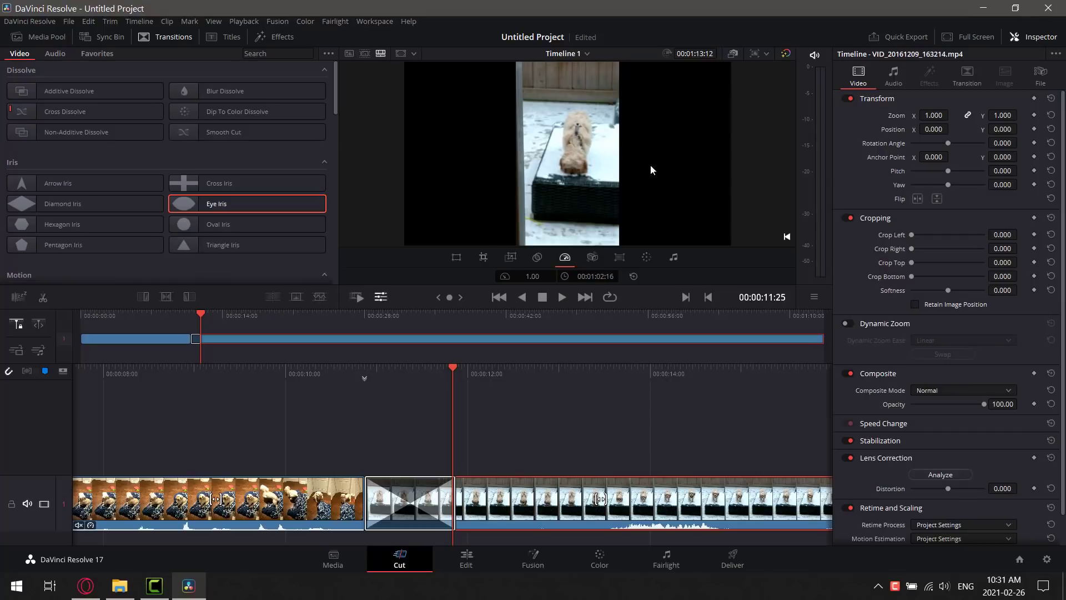
{"action": "left_click_drag", "start_coordinate": [199, 316], "coordinate": [85, 318]}
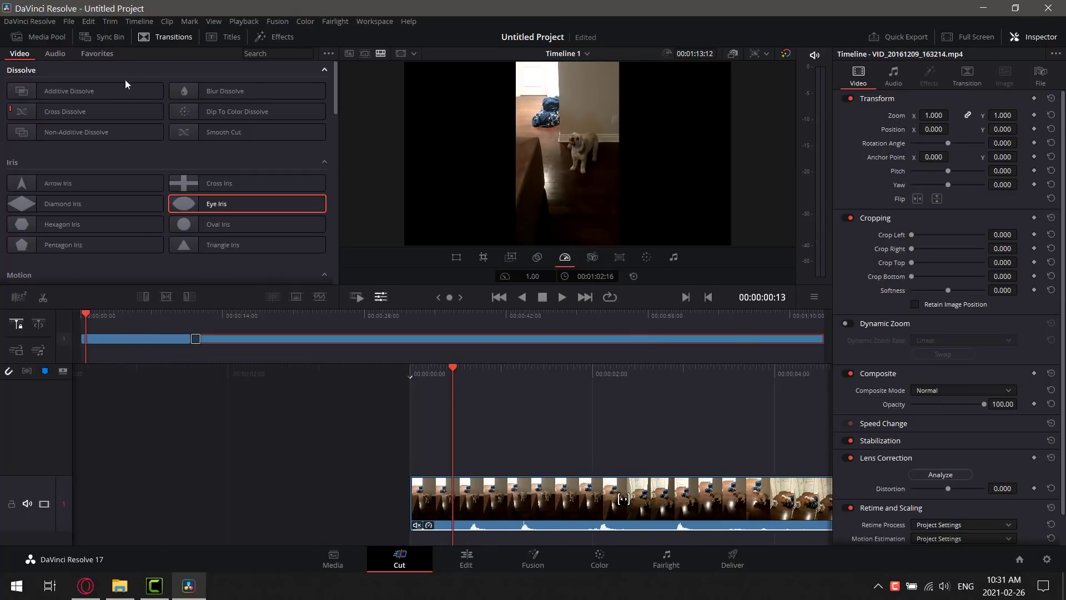
- Put 5909_akira-prev.png on track 2, zoomed to 0.170 at position 136, 424
{"action": "left_click", "coordinate": [46, 37]}
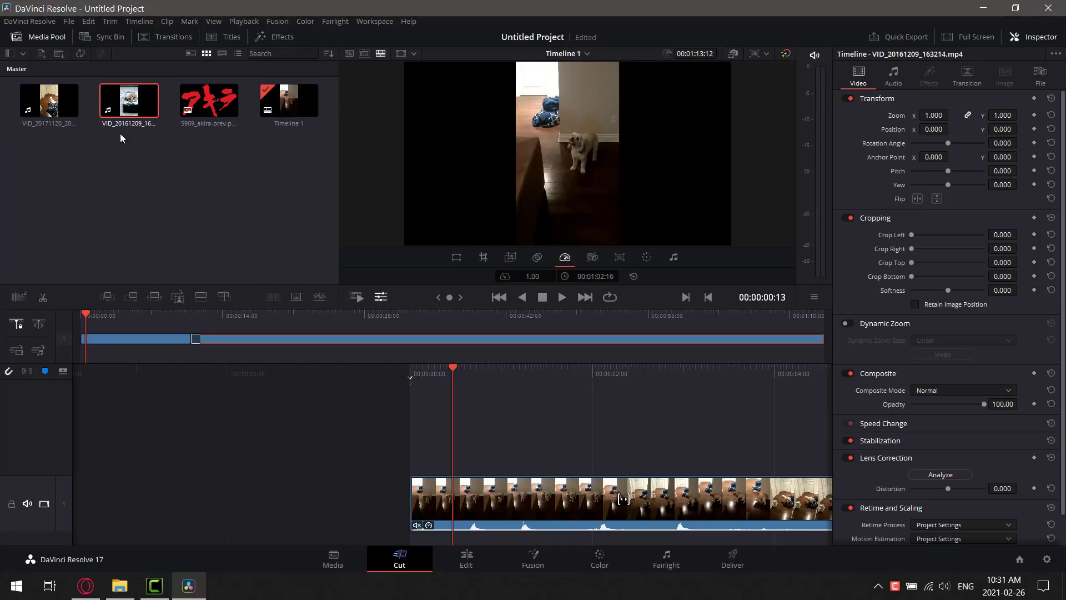
{"action": "left_click_drag", "start_coordinate": [209, 101], "coordinate": [461, 447]}
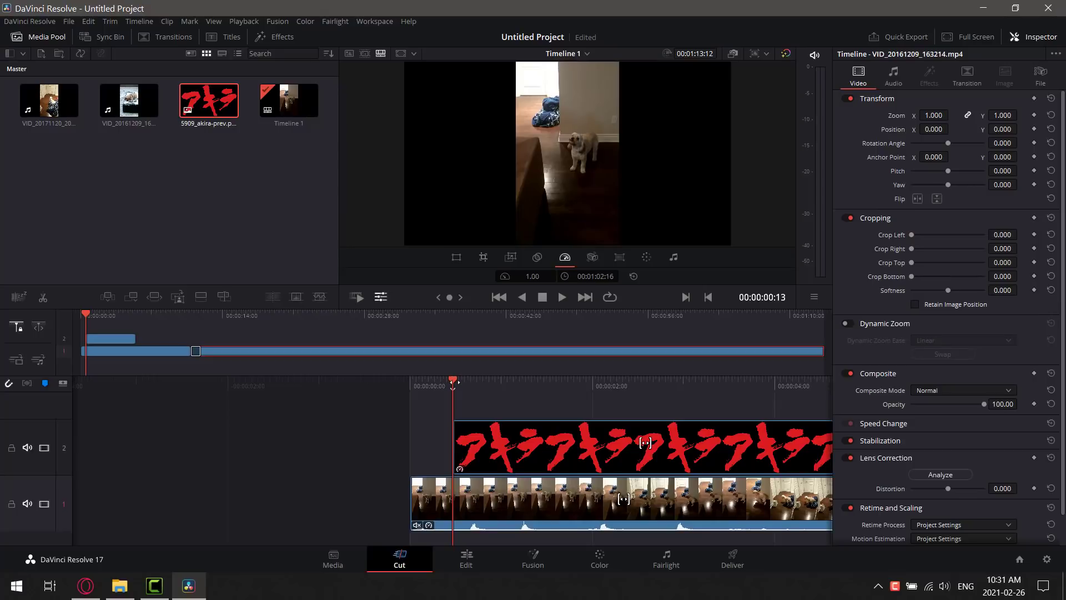
{"action": "key", "text": "Right"}
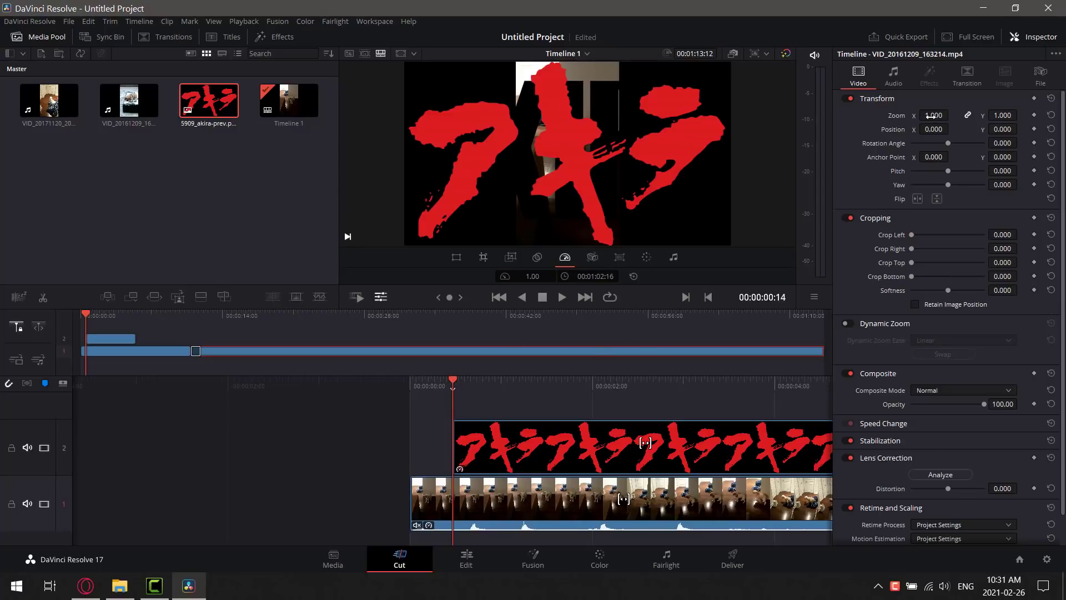
{"action": "left_click_drag", "start_coordinate": [931, 115], "coordinate": [739, 65]}
{"action": "left_click", "coordinate": [696, 440]}
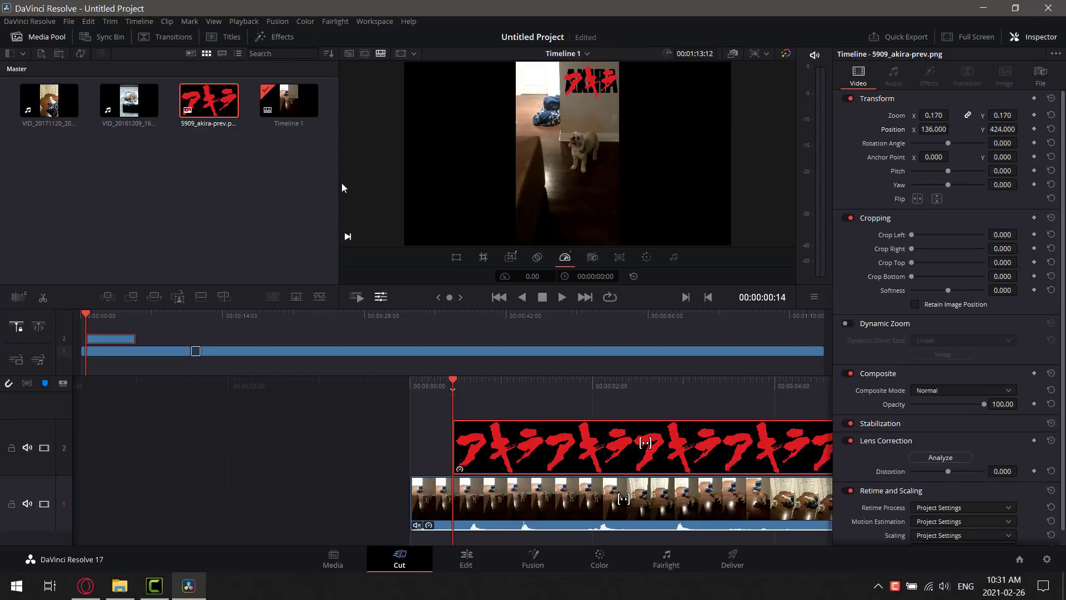
- Search the effects for 'drop' and apply Drop Shadow to the Akira logo clip
{"action": "left_click", "coordinate": [282, 37]}
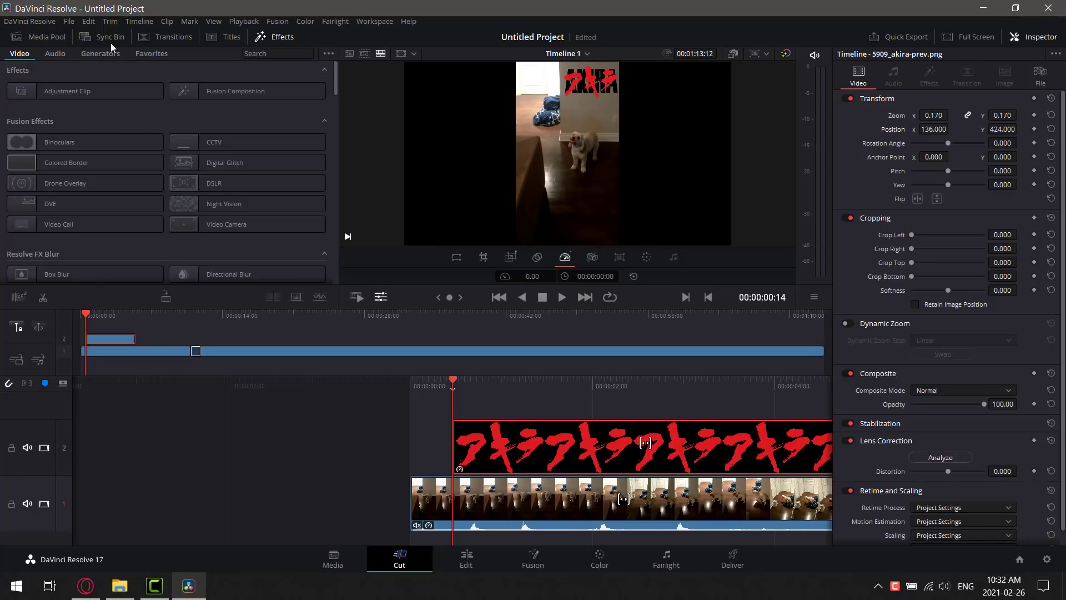
{"action": "scroll", "coordinate": [331, 182], "scroll_direction": "down", "scroll_amount": 10}
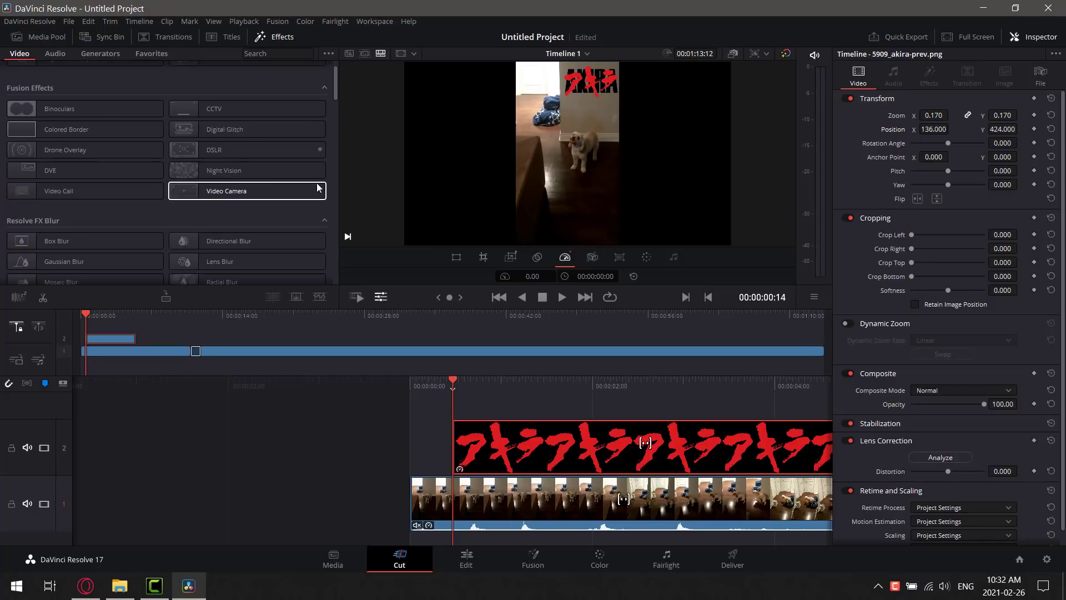
{"action": "scroll", "coordinate": [331, 181], "scroll_direction": "down", "scroll_amount": 5}
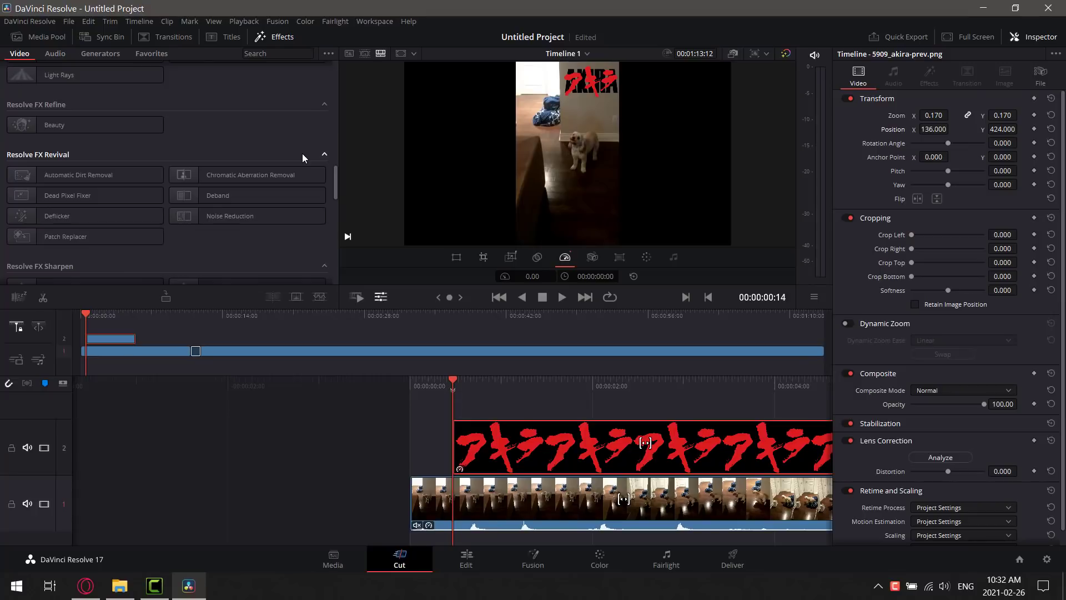
{"action": "left_click_drag", "start_coordinate": [336, 191], "coordinate": [331, 131]}
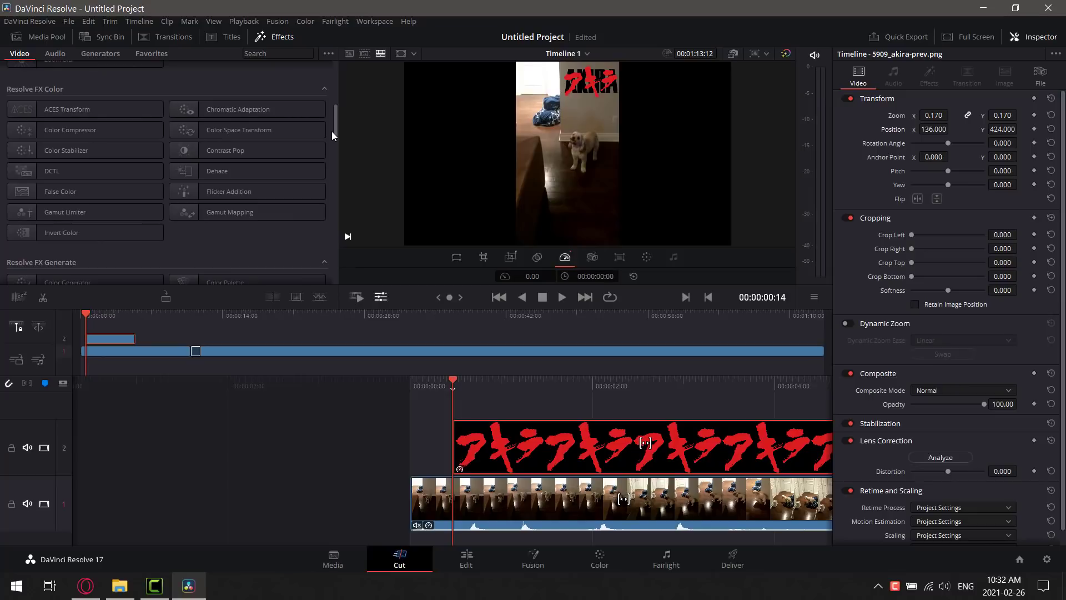
{"action": "left_click", "coordinate": [276, 54]}
{"action": "type", "text": "drop"}
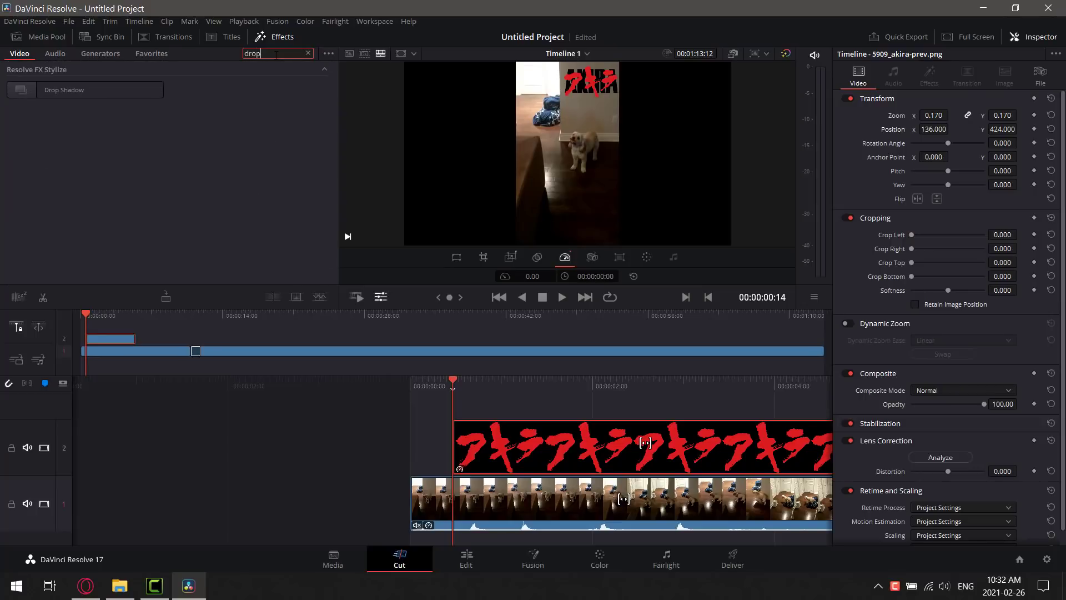
{"action": "left_click_drag", "start_coordinate": [76, 90], "coordinate": [631, 439]}
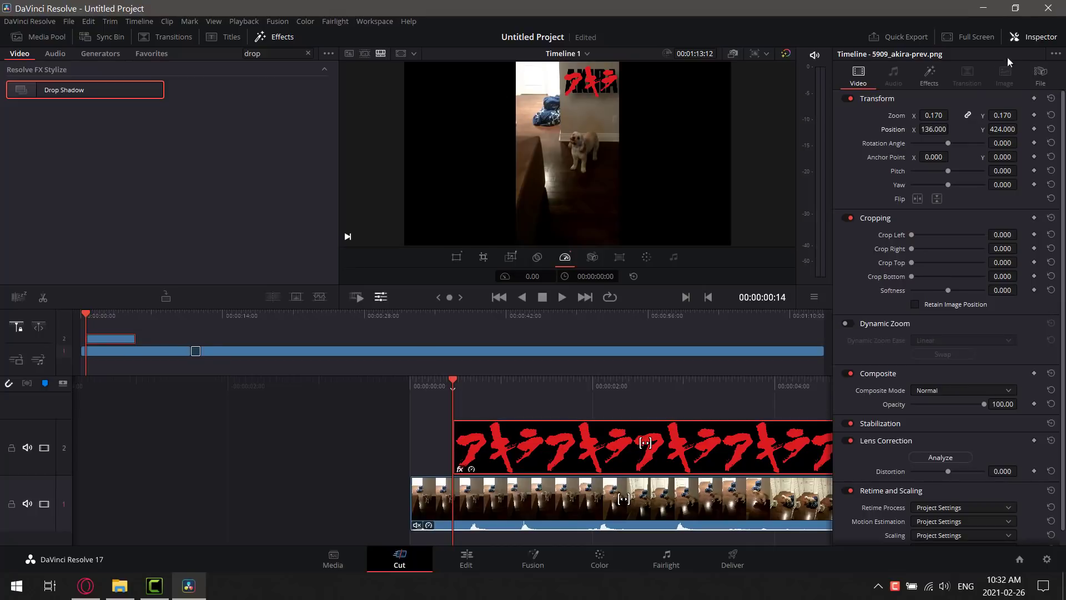
- Set the drop shadow to white, distance 0.023 and blur 0.132, then go to the Edit page
{"action": "left_click", "coordinate": [928, 75]}
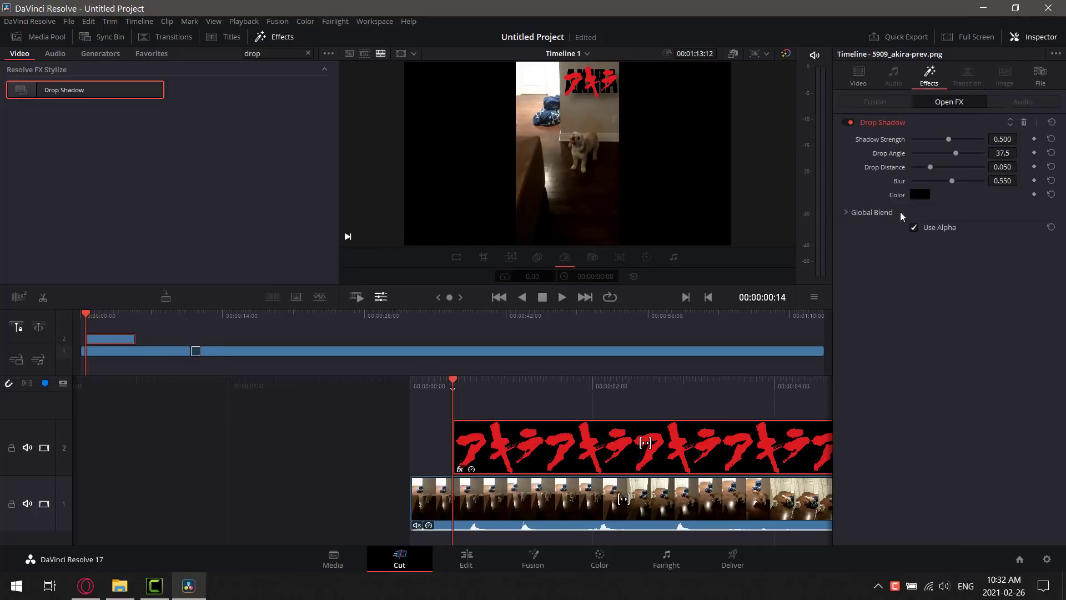
{"action": "left_click", "coordinate": [920, 195]}
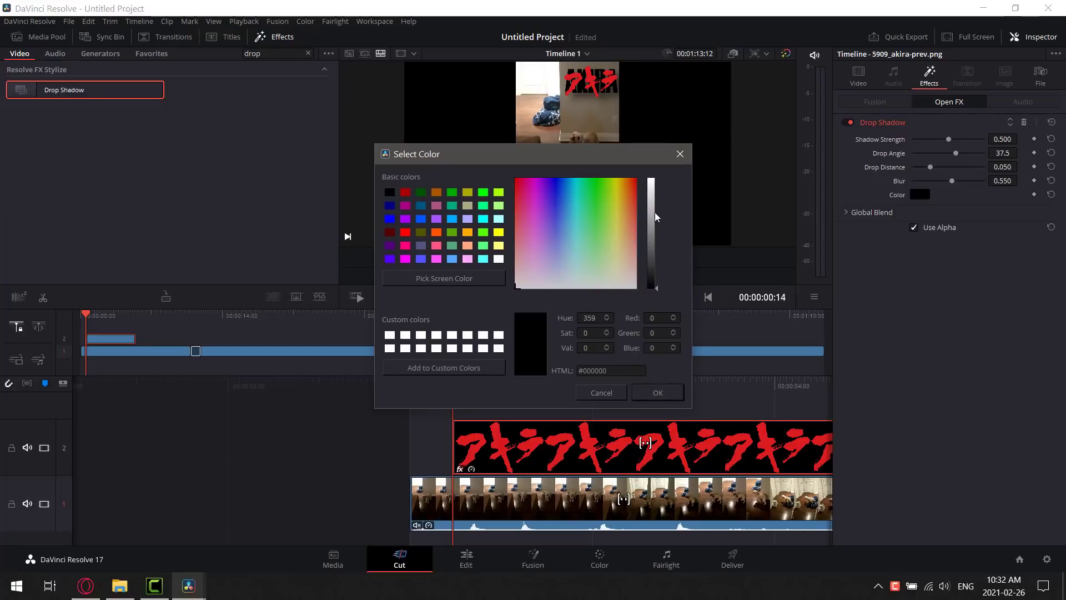
{"action": "left_click", "coordinate": [653, 187]}
{"action": "left_click", "coordinate": [653, 181]}
{"action": "left_click", "coordinate": [658, 392]}
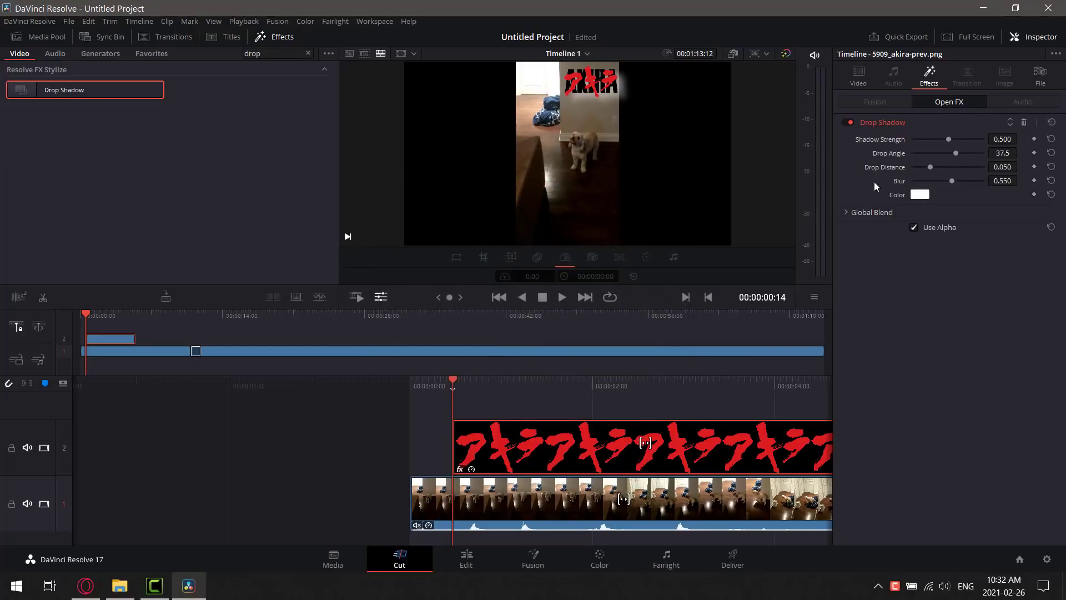
{"action": "mouse_move", "coordinate": [928, 167]}
{"action": "left_mouse_down"}
{"action": "mouse_move", "coordinate": [938, 181]}
{"action": "mouse_move", "coordinate": [922, 181]}
{"action": "left_mouse_up"}
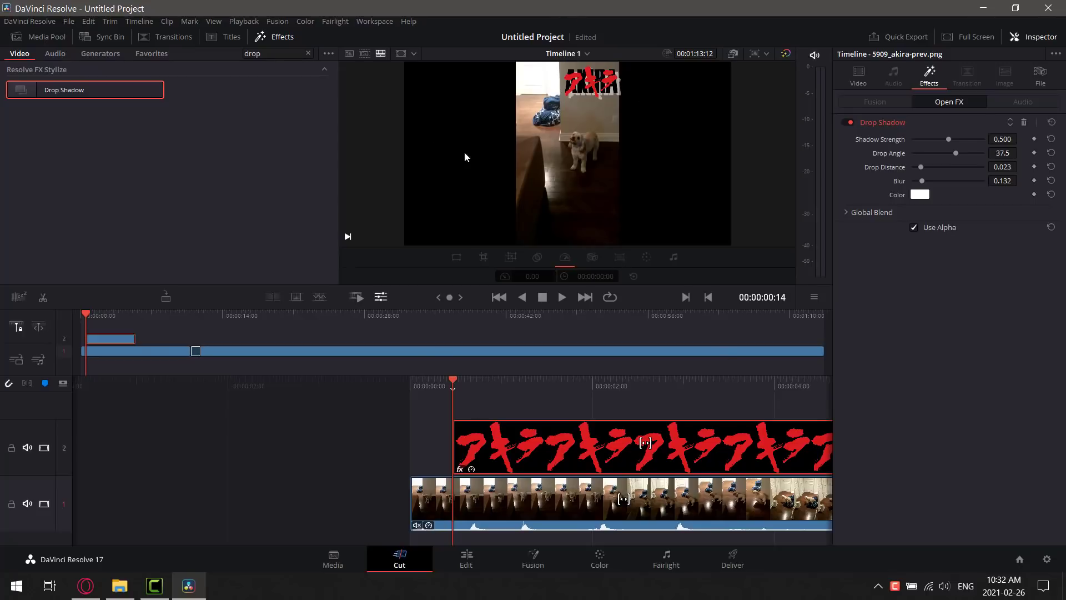
{"action": "left_click", "coordinate": [471, 558]}
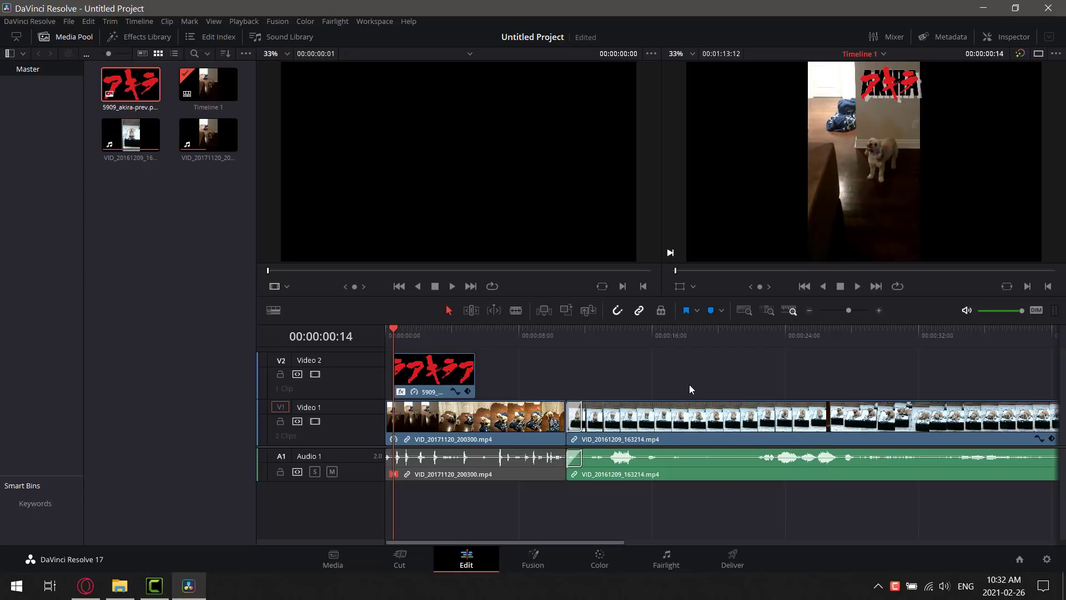
- Drag the V2 Akira clip's right edge to the end of the Video 1 dog footage
{"action": "scroll", "coordinate": [689, 385], "scroll_direction": "down", "scroll_amount": 3}
{"action": "scroll", "coordinate": [689, 384], "scroll_direction": "up", "scroll_amount": 2}
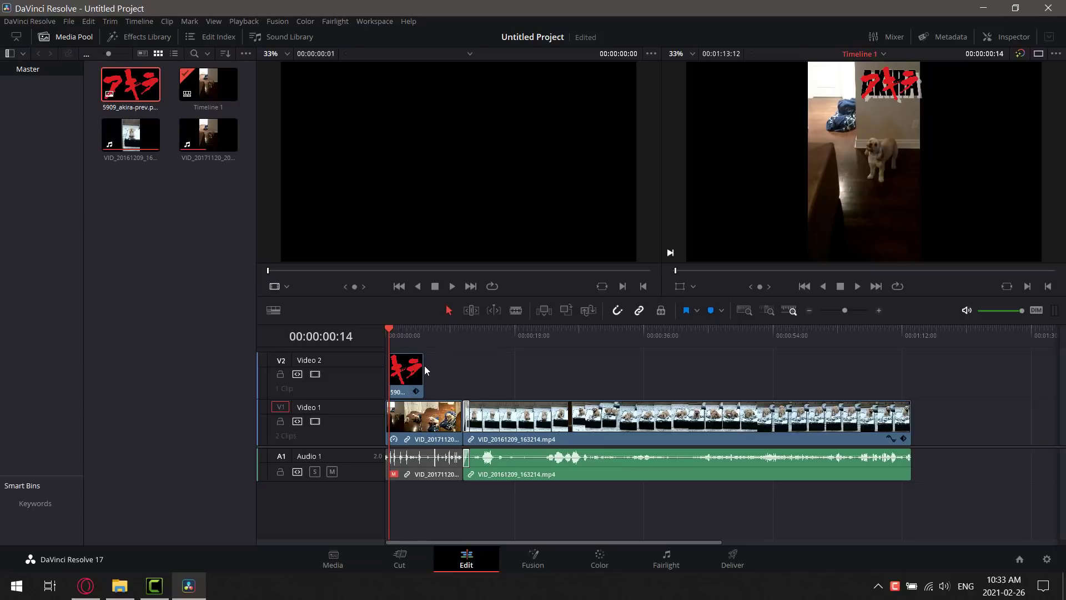
{"action": "left_click_drag", "start_coordinate": [423, 367], "coordinate": [912, 368]}
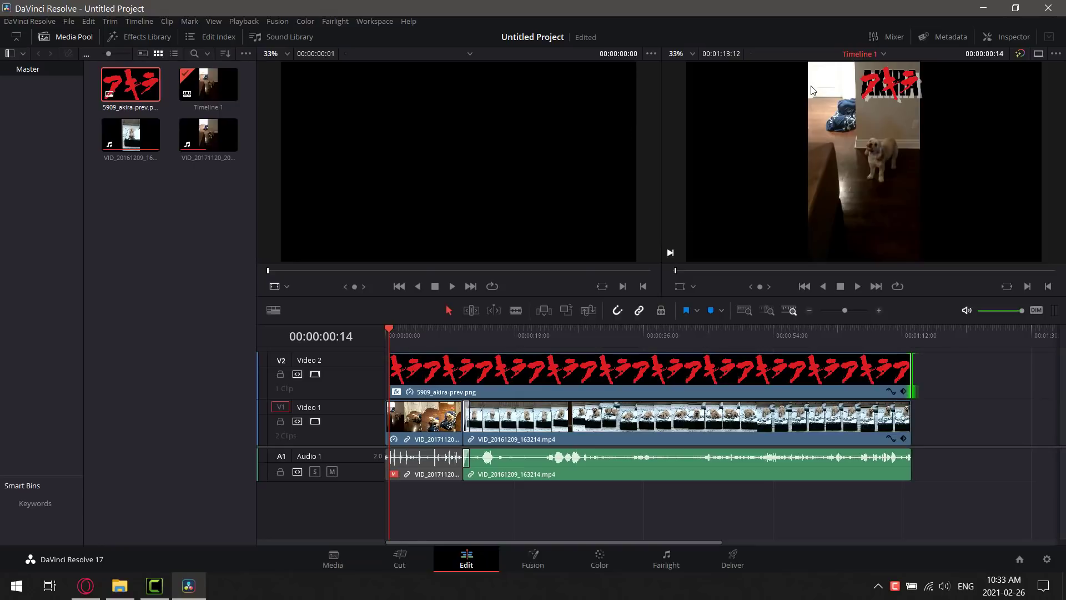
{"action": "left_click", "coordinate": [448, 375]}
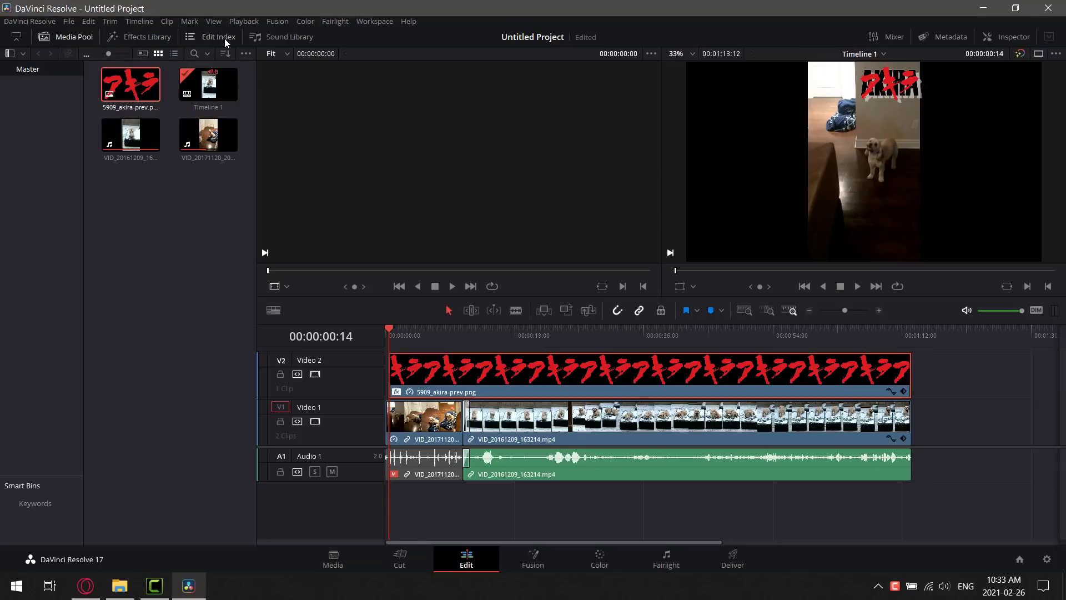
- Apply De-Esser at its defaults to the VID_20161209_163214.mp4 audio and close its settings window
{"action": "left_click", "coordinate": [138, 37]}
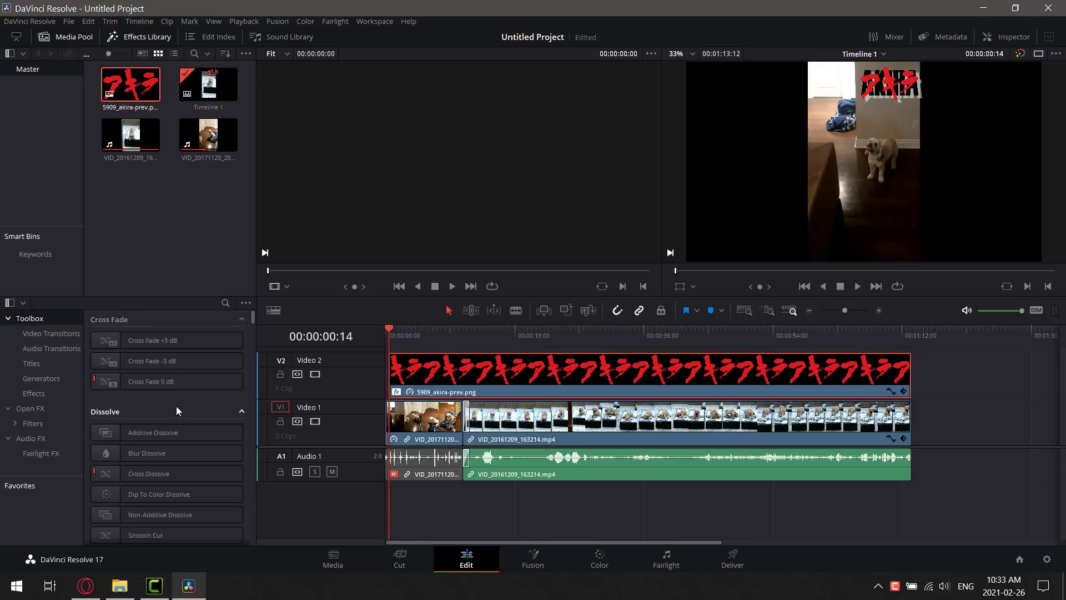
{"action": "scroll", "coordinate": [177, 411], "scroll_direction": "down", "scroll_amount": 10}
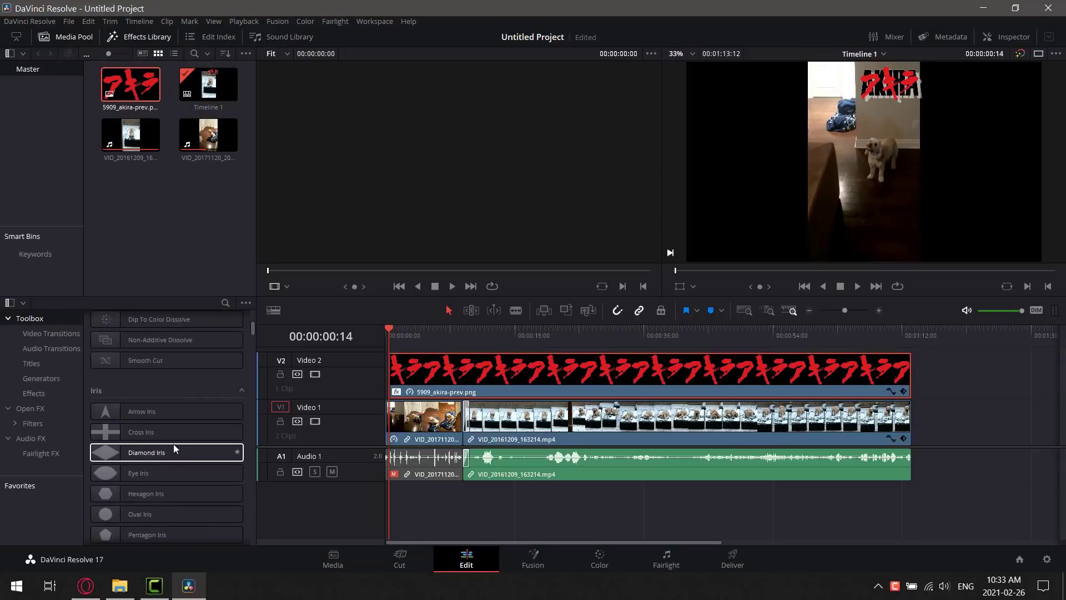
{"action": "scroll", "coordinate": [174, 449], "scroll_direction": "down", "scroll_amount": 5}
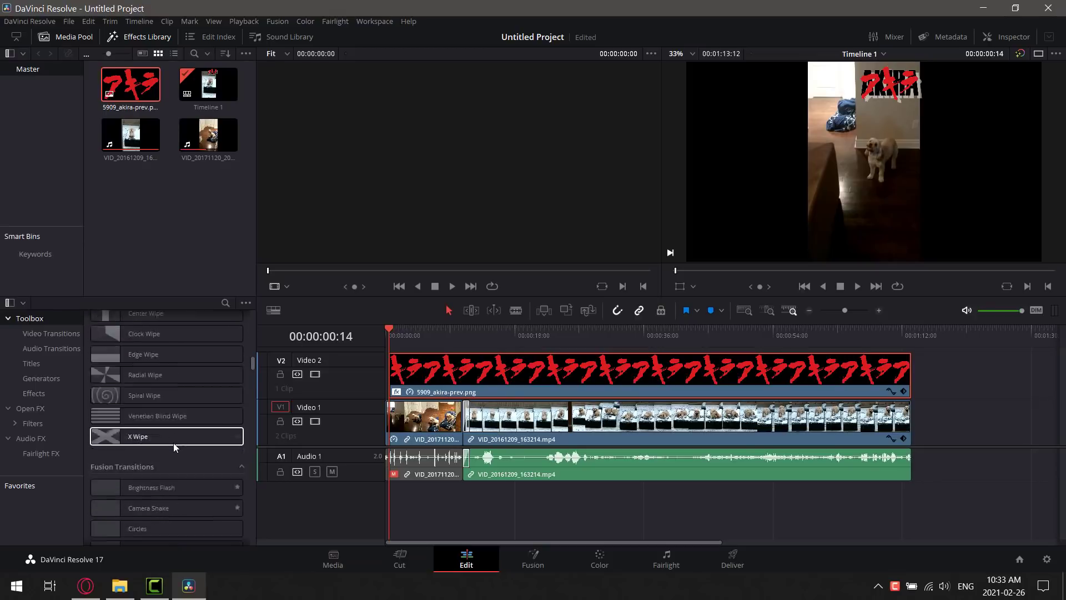
{"action": "scroll", "coordinate": [174, 444], "scroll_direction": "up", "scroll_amount": 10}
{"action": "left_click", "coordinate": [30, 438]}
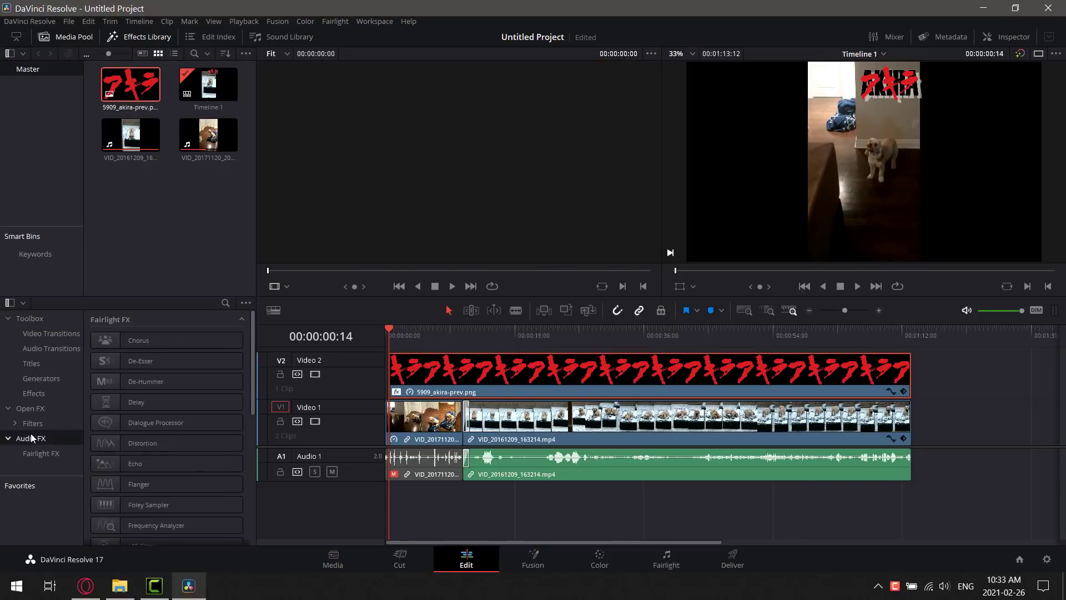
{"action": "left_click_drag", "start_coordinate": [149, 364], "coordinate": [511, 465]}
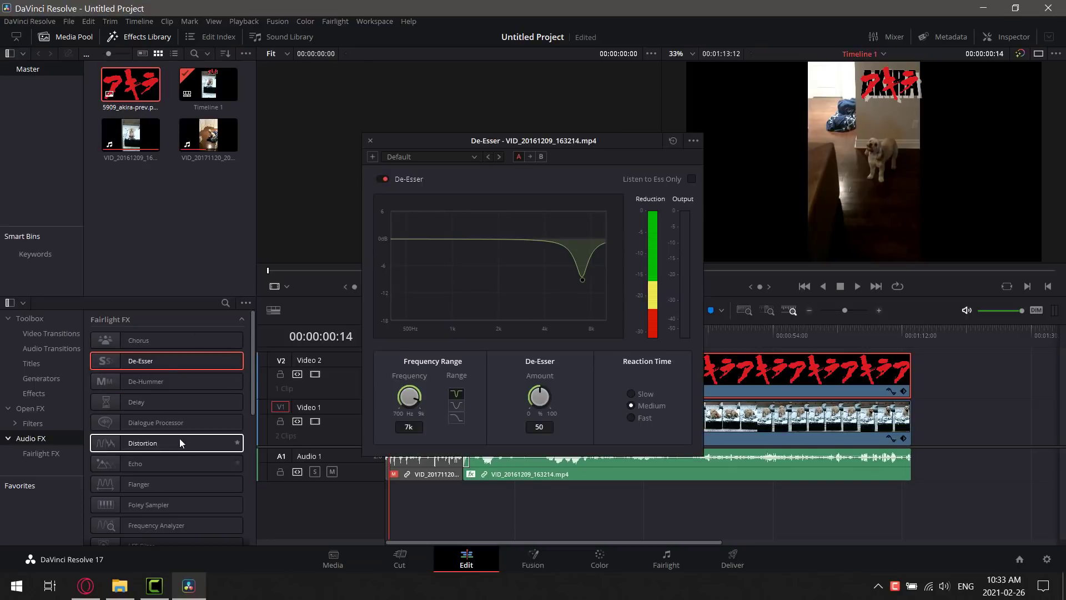
{"action": "scroll", "coordinate": [183, 439], "scroll_direction": "down", "scroll_amount": 3}
{"action": "scroll", "coordinate": [184, 438], "scroll_direction": "down", "scroll_amount": 5}
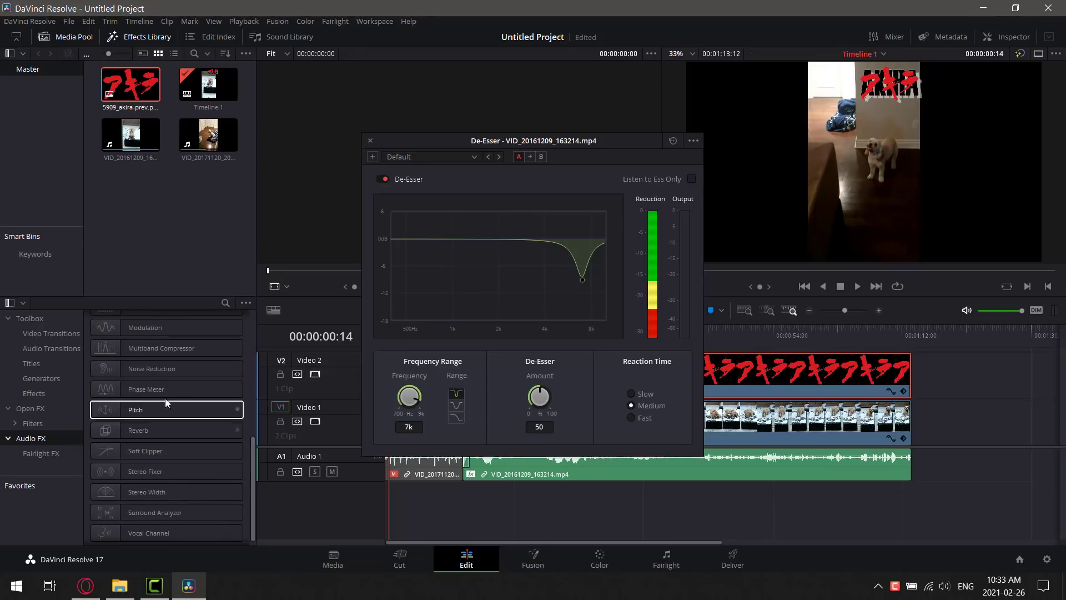
{"action": "left_click", "coordinate": [371, 141]}
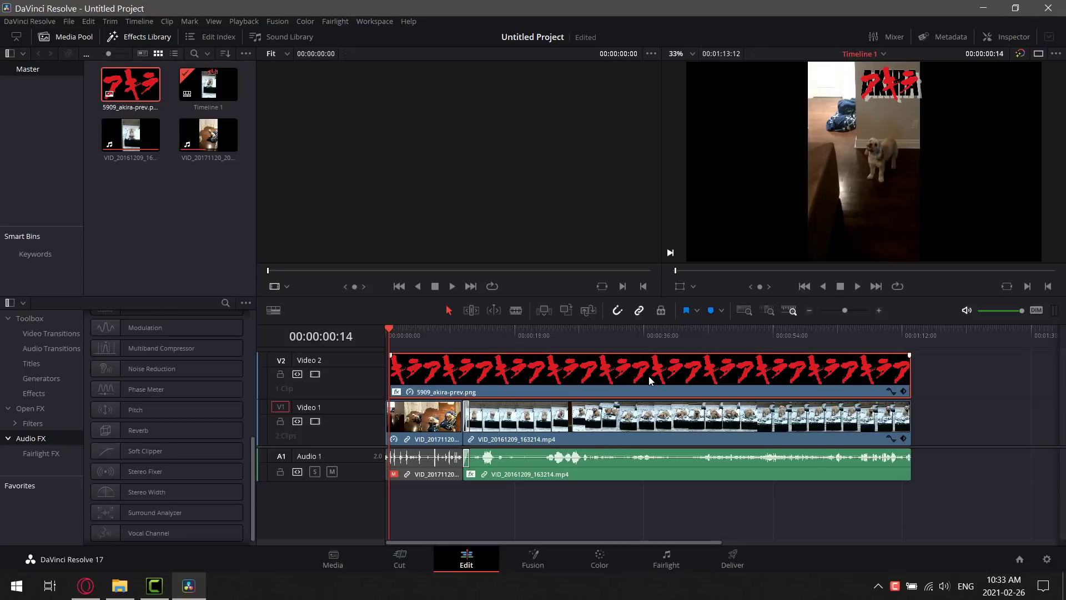
- Open the Akira logo clip in Fusion, enlarge the node graph and reposition MediaIn1 and MediaOut1
{"action": "left_click", "coordinate": [547, 561]}
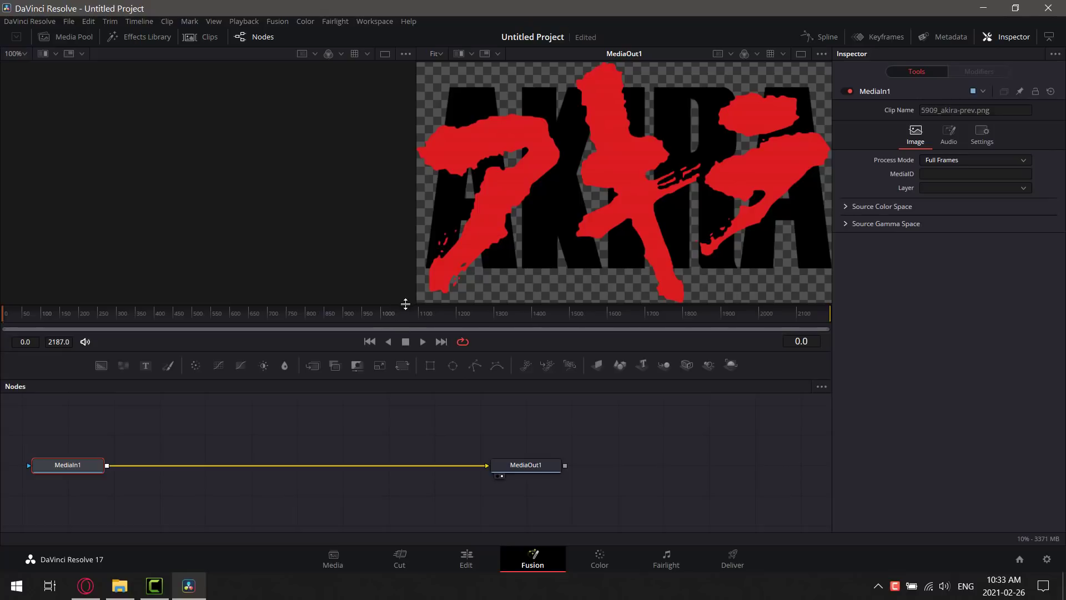
{"action": "left_click_drag", "start_coordinate": [404, 304], "coordinate": [385, 267]}
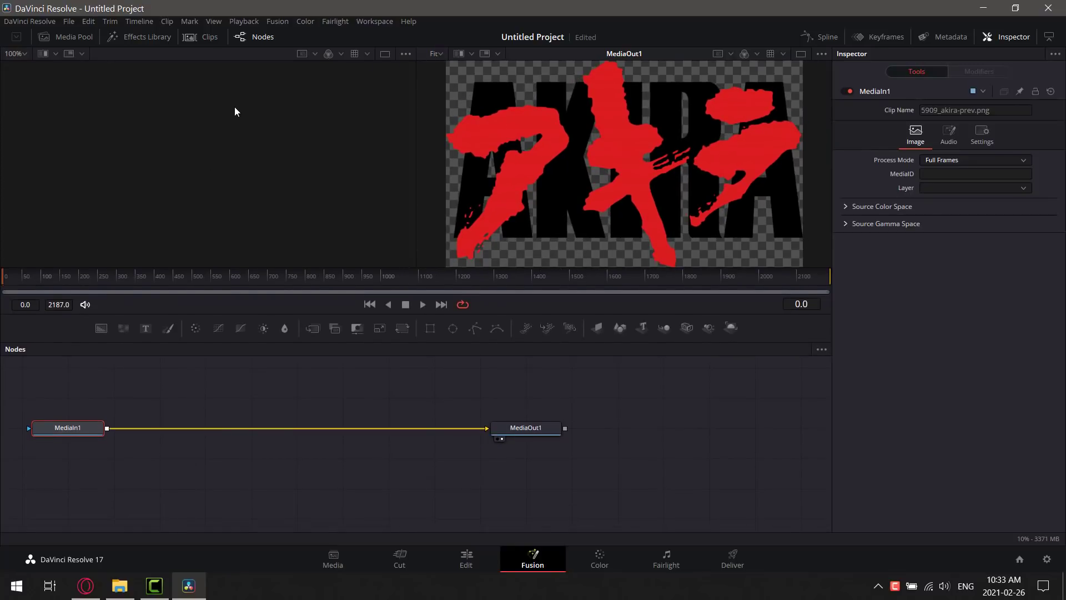
{"action": "right_click", "coordinate": [386, 395]}
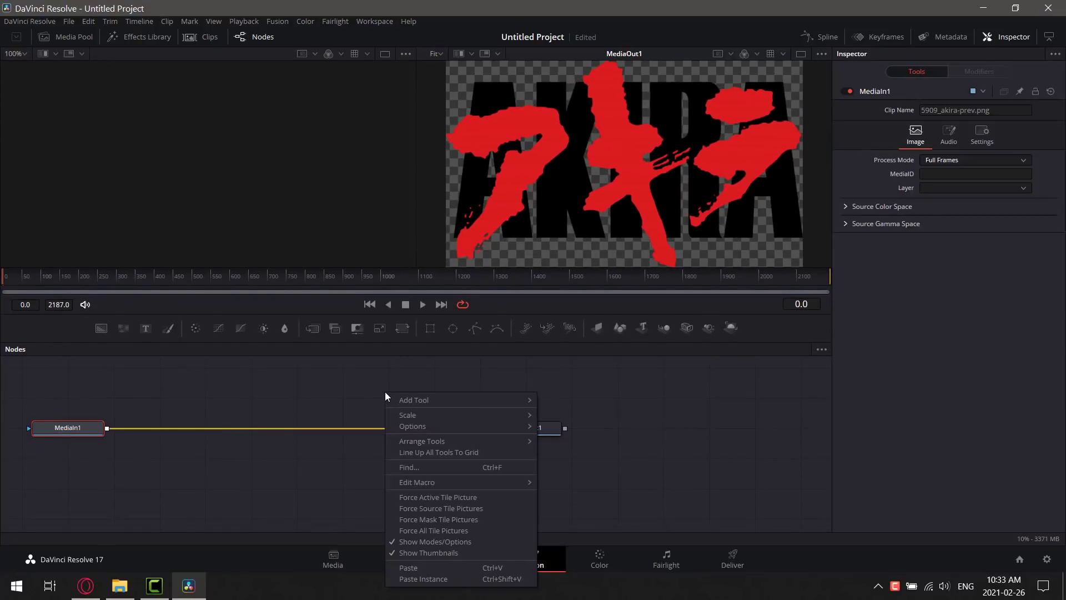
{"action": "left_click", "coordinate": [353, 385]}
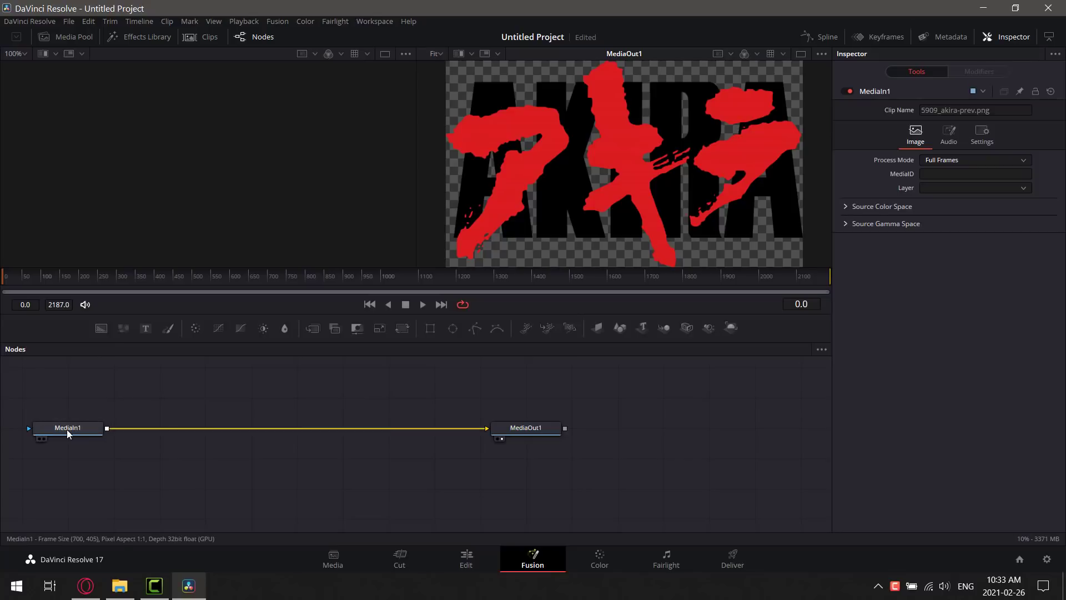
{"action": "left_click_drag", "start_coordinate": [67, 429], "coordinate": [120, 481]}
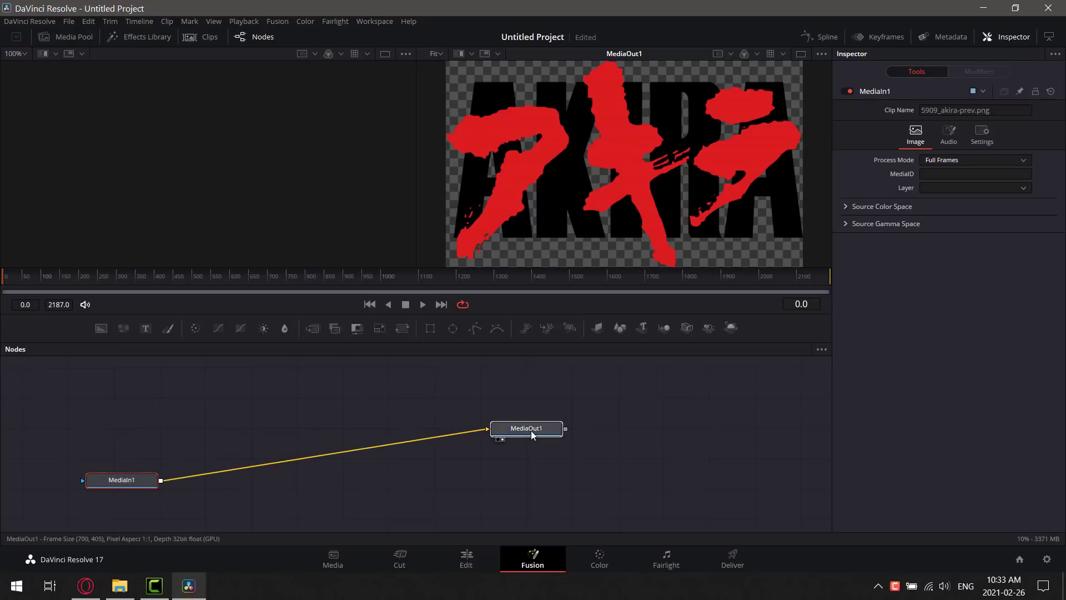
{"action": "left_click_drag", "start_coordinate": [531, 431], "coordinate": [617, 470]}
- Add a Film Grain node to the graph from the Filter tools
{"action": "right_click", "coordinate": [272, 403]}
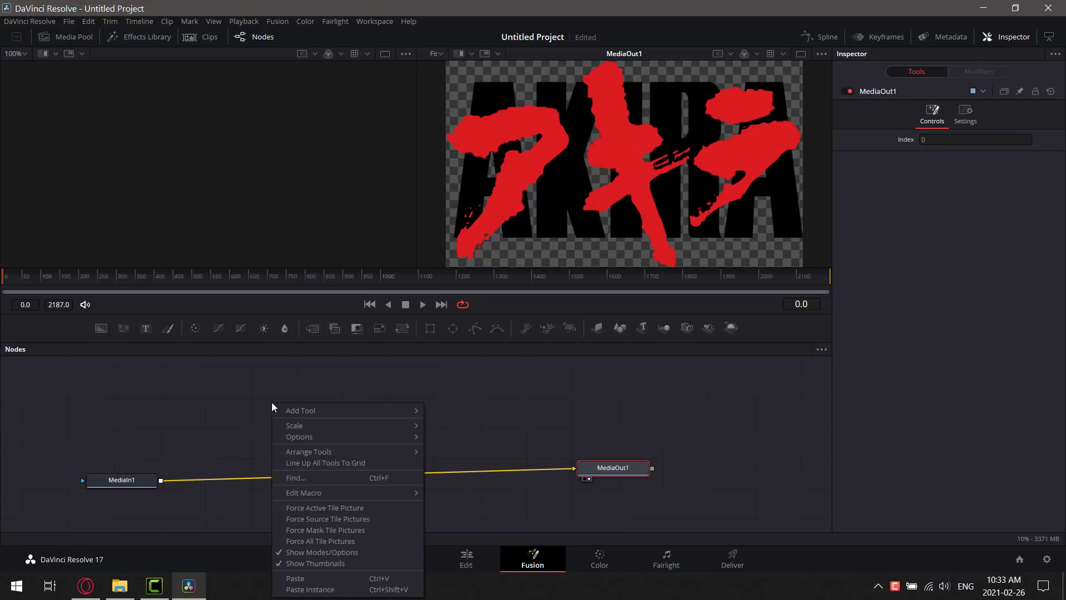
{"action": "mouse_move", "coordinate": [299, 412]}
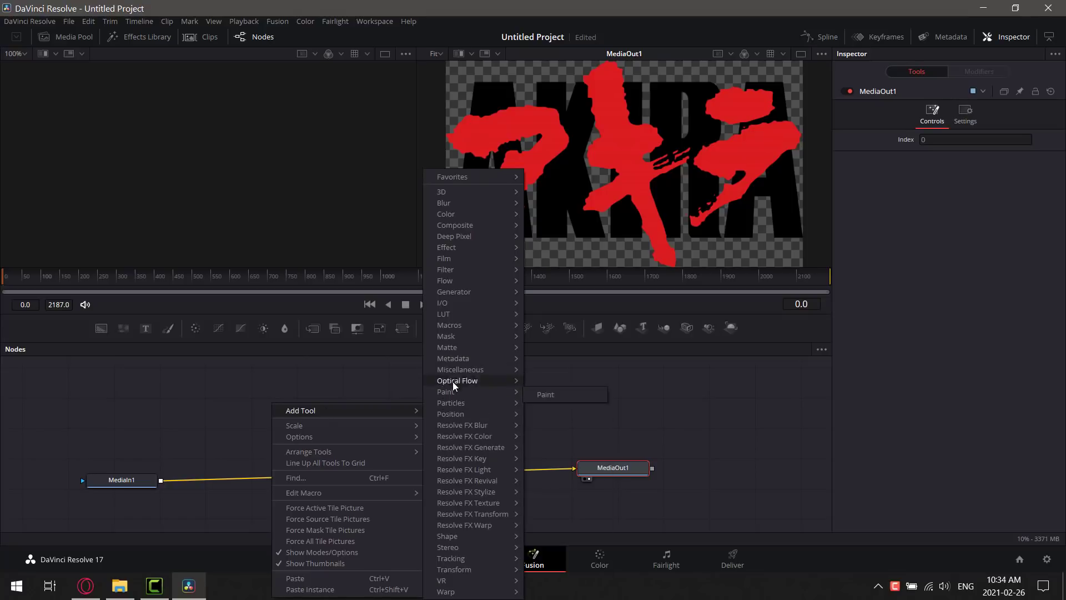
{"action": "mouse_move", "coordinate": [470, 280]}
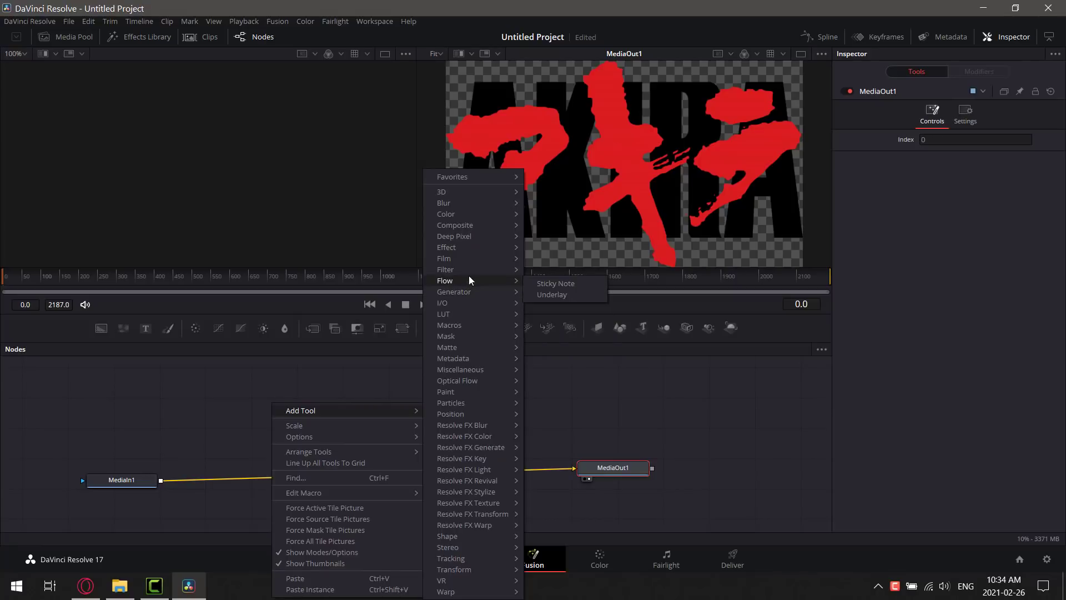
{"action": "left_click", "coordinate": [563, 275]}
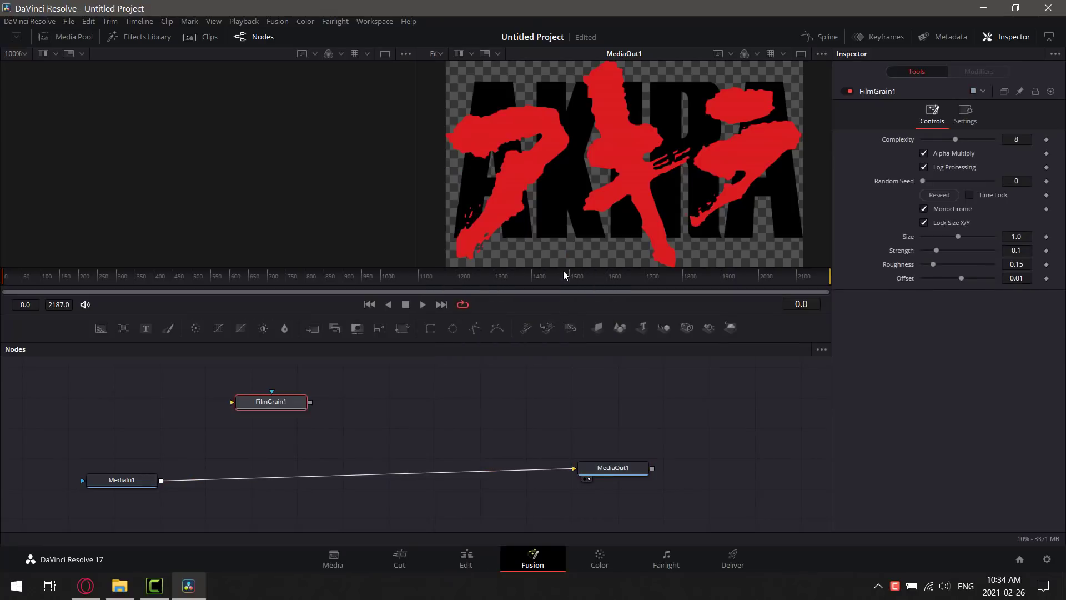
- Delete the MediaIn1–MediaOut1 link and feed MediaIn1 into FilmGrain1
{"action": "right_click", "coordinate": [322, 475]}
{"action": "key", "text": "Delete"}
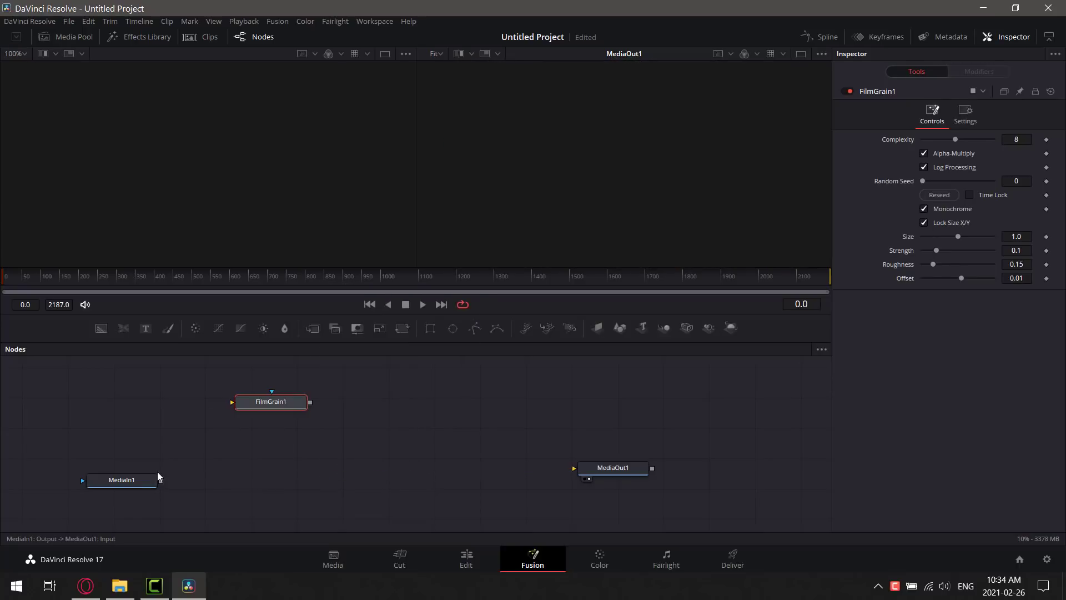
{"action": "left_click_drag", "start_coordinate": [161, 480], "coordinate": [233, 405]}
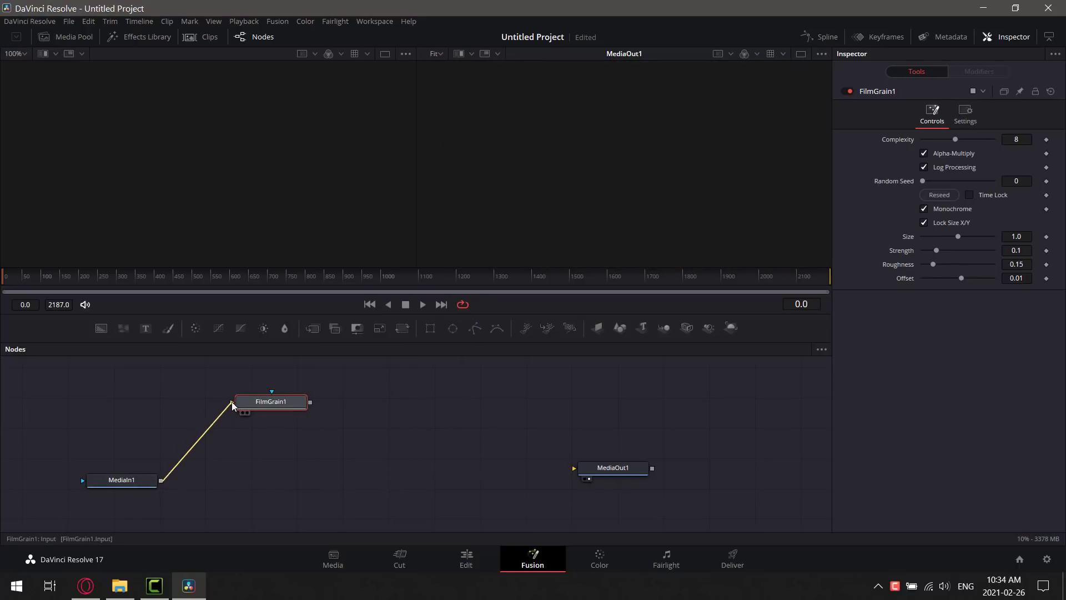
- Show FilmGrain1 in the left viewer, connect it to MediaOut1 and set grain Size to 4.49
{"action": "right_click", "coordinate": [254, 401]}
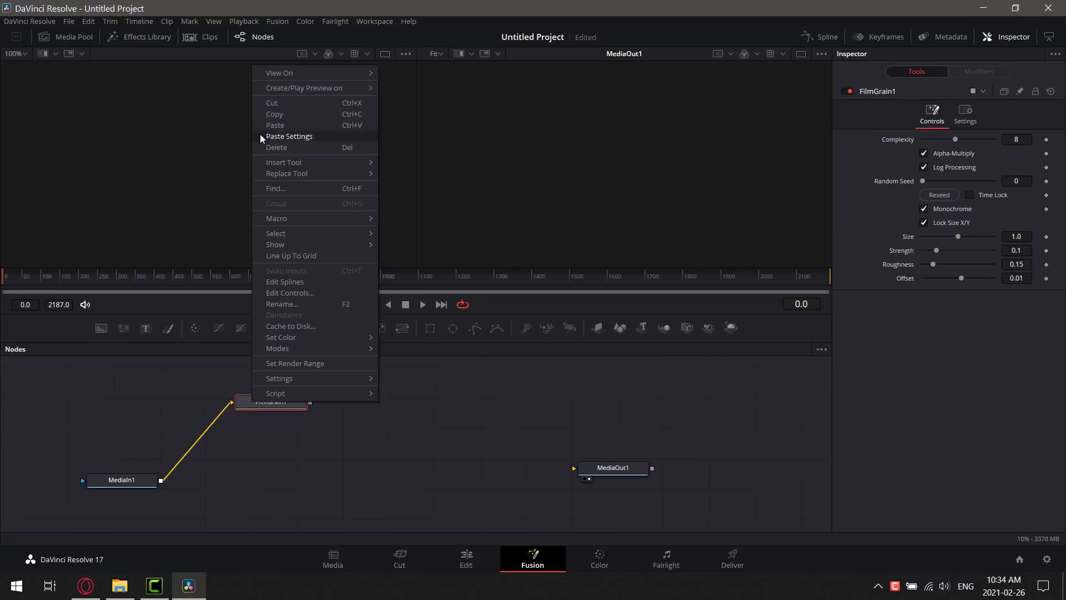
{"action": "mouse_move", "coordinate": [328, 74]}
{"action": "left_click", "coordinate": [407, 86]}
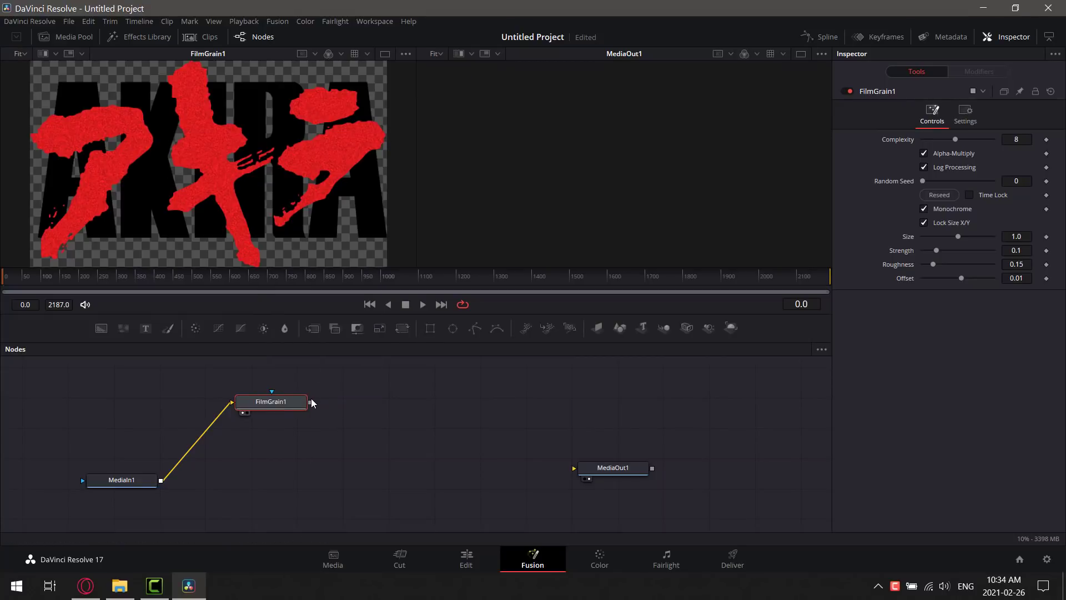
{"action": "left_click_drag", "start_coordinate": [311, 402], "coordinate": [576, 472]}
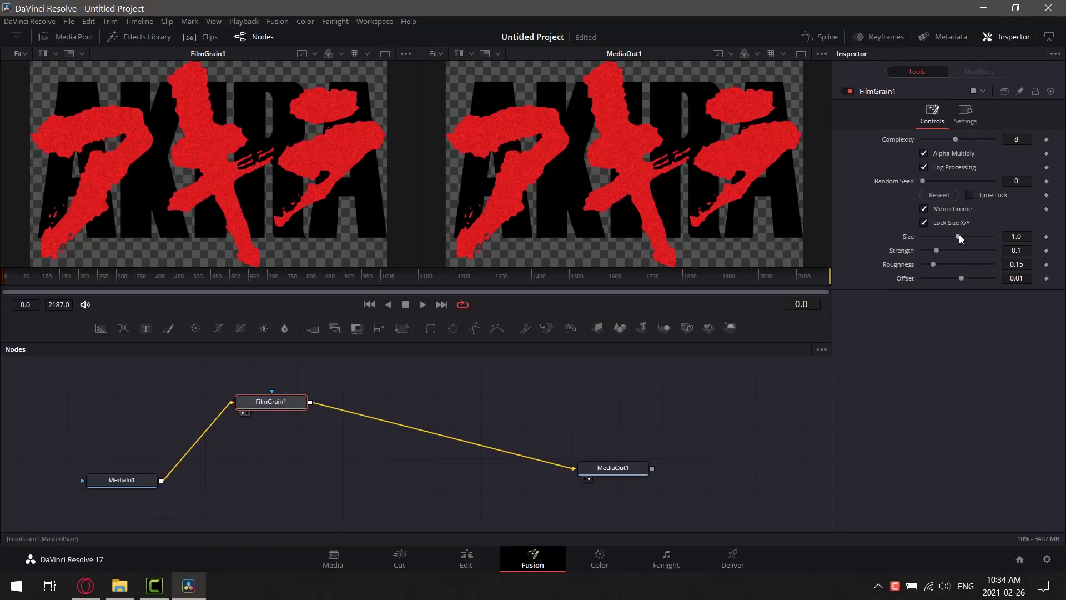
{"action": "left_click_drag", "start_coordinate": [959, 236], "coordinate": [988, 236]}
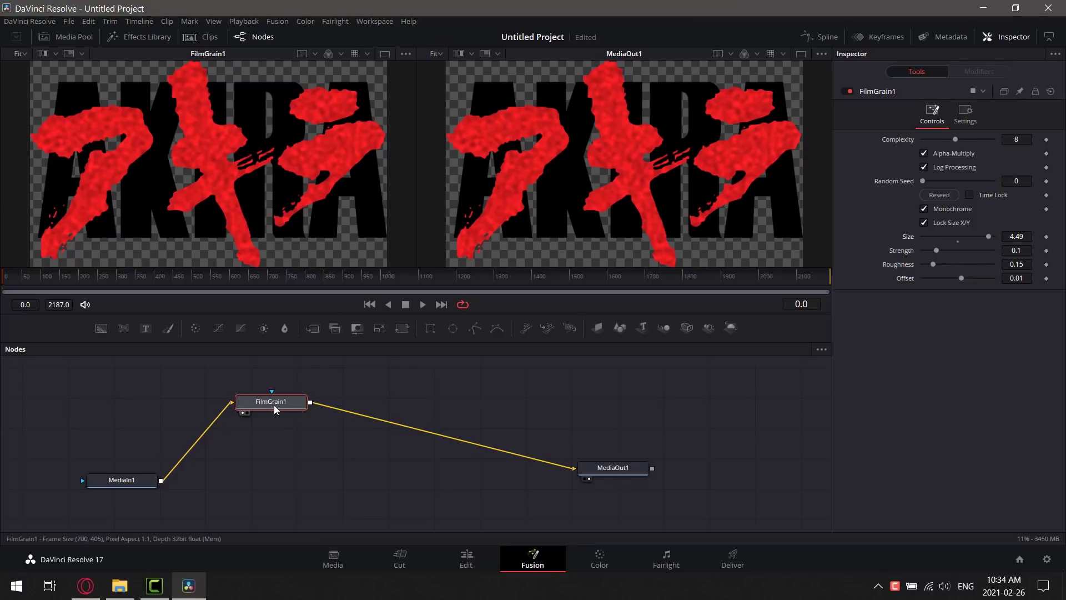
{"action": "left_click_drag", "start_coordinate": [275, 405], "coordinate": [348, 487]}
- Open the Keyframes editor beside the node graph and expand the MediaIn1 row
{"action": "right_click", "coordinate": [307, 405]}
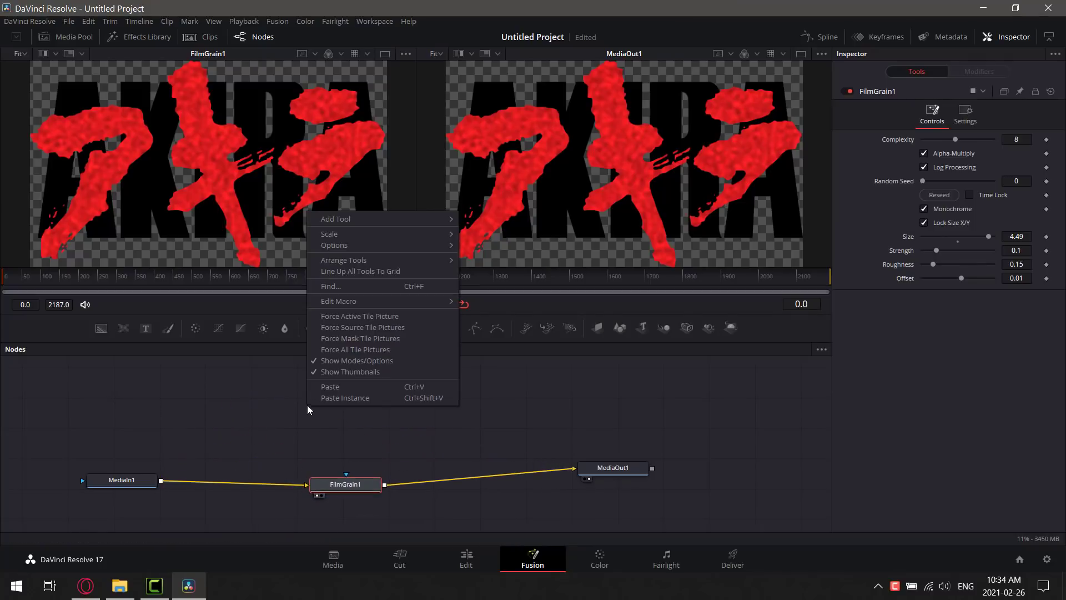
{"action": "mouse_move", "coordinate": [361, 218]}
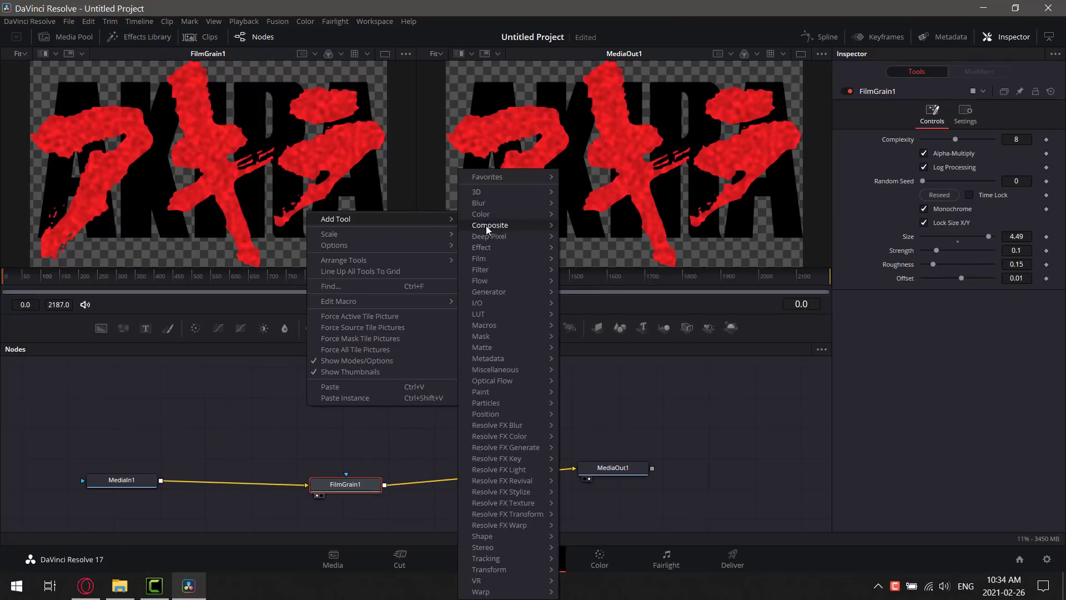
{"action": "mouse_move", "coordinate": [505, 228]}
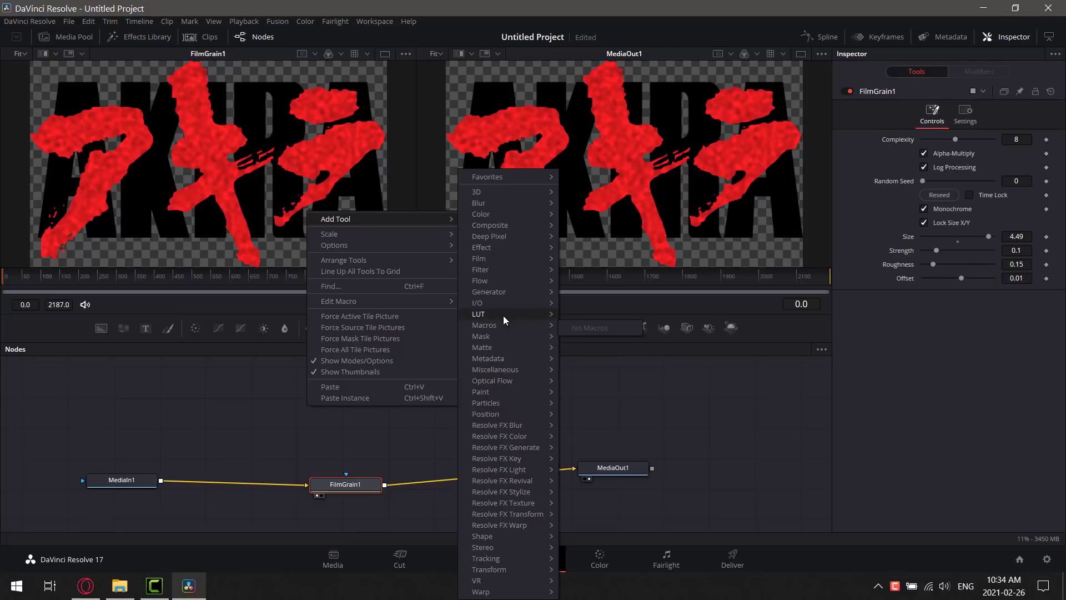
{"action": "mouse_move", "coordinate": [501, 207]}
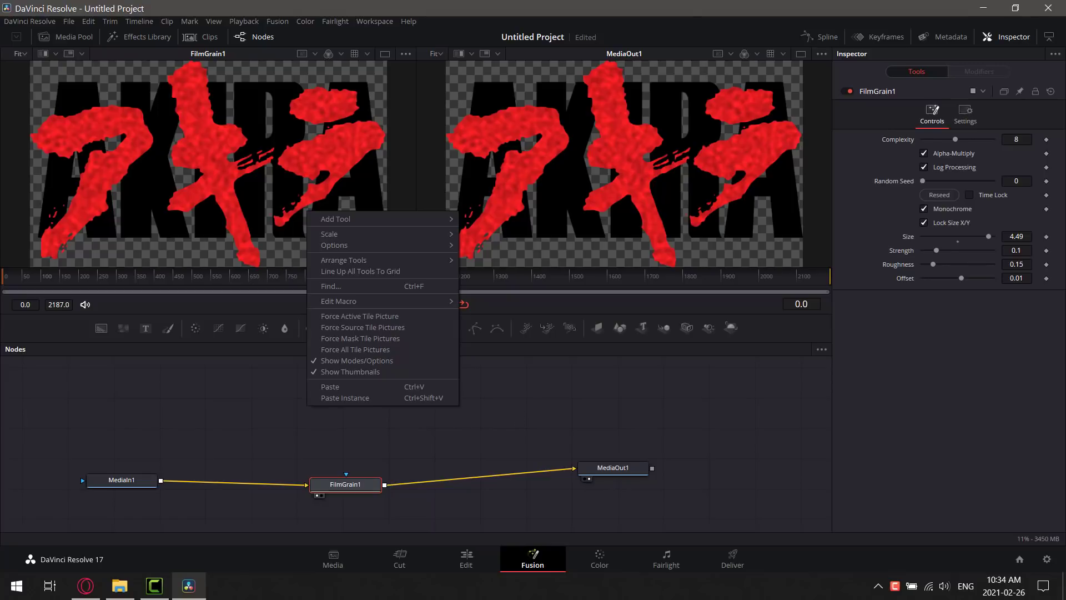
{"action": "left_click", "coordinate": [883, 37]}
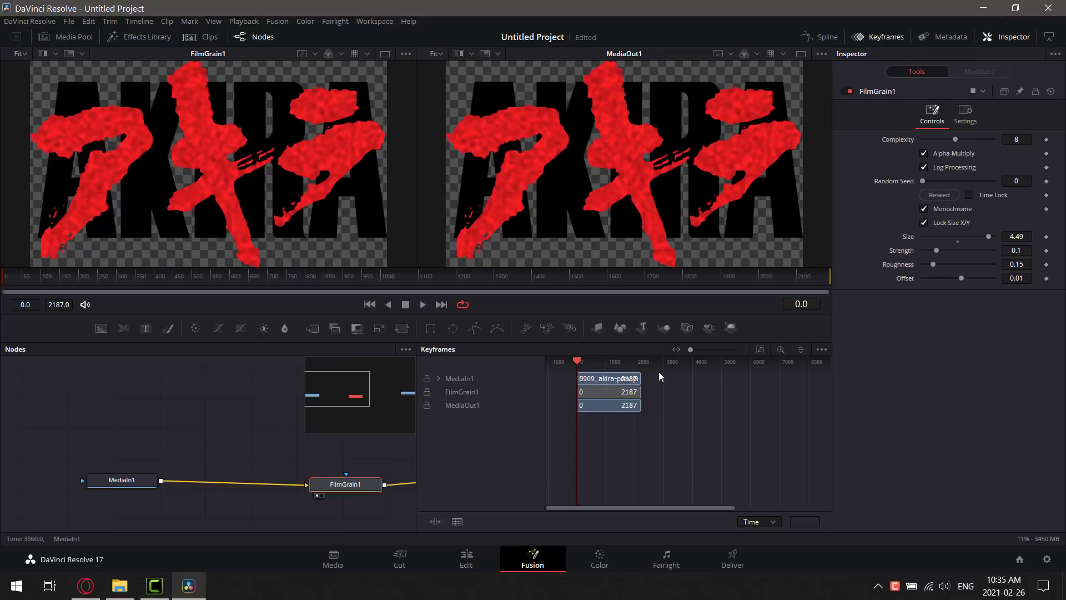
{"action": "left_click", "coordinate": [439, 378]}
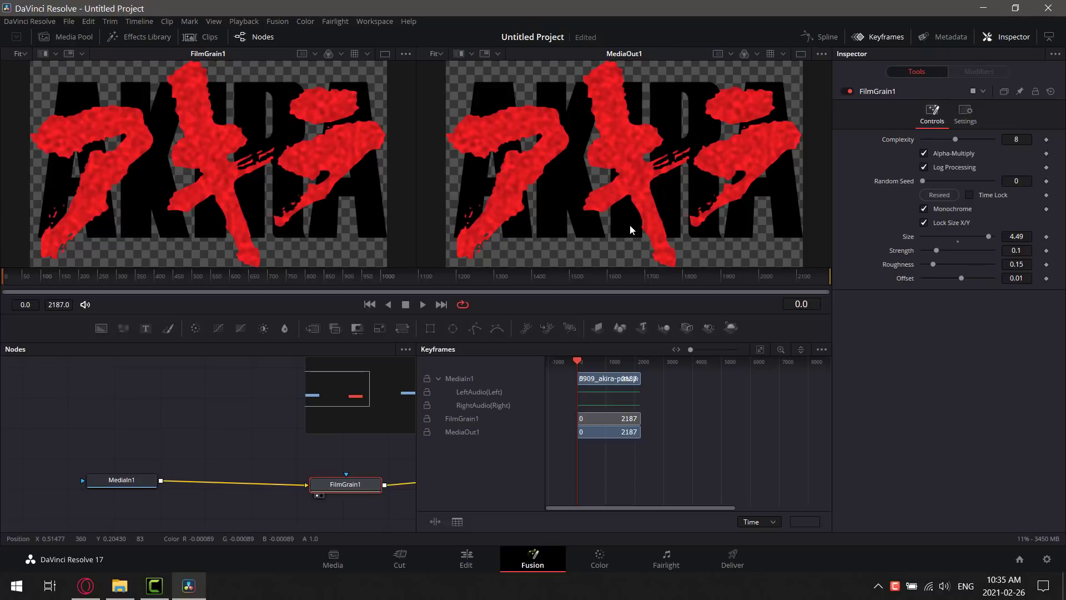
- On the Color page, select clip 03 and bend its Custom curve with a new control point
{"action": "left_click", "coordinate": [608, 557]}
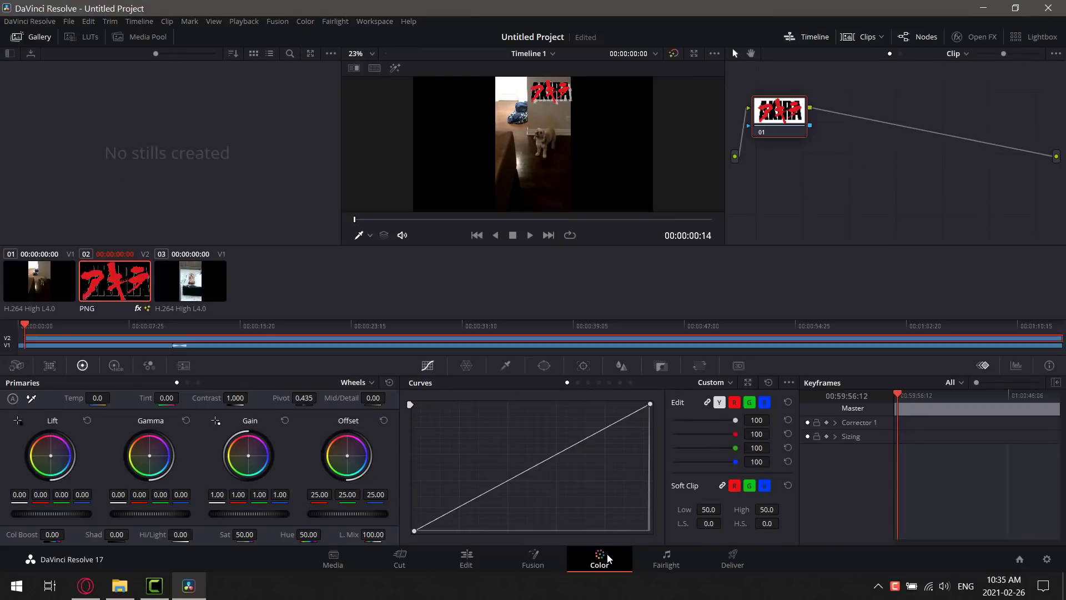
{"action": "left_click", "coordinate": [56, 281]}
{"action": "left_click", "coordinate": [114, 281]}
{"action": "left_click", "coordinate": [191, 281]}
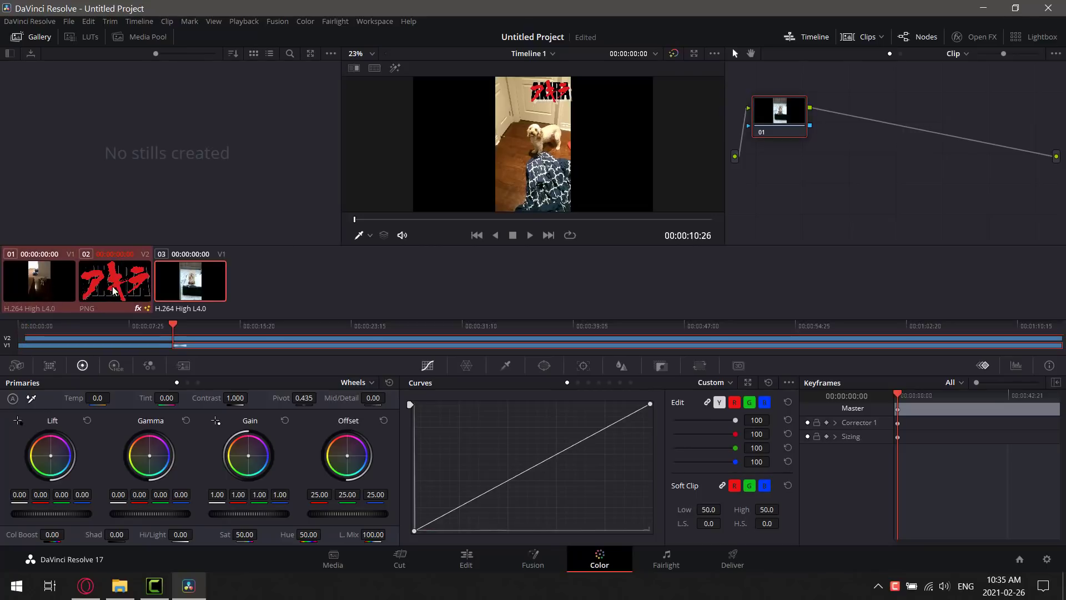
{"action": "left_click", "coordinate": [460, 507]}
{"action": "left_click_drag", "start_coordinate": [461, 511], "coordinate": [575, 493]}
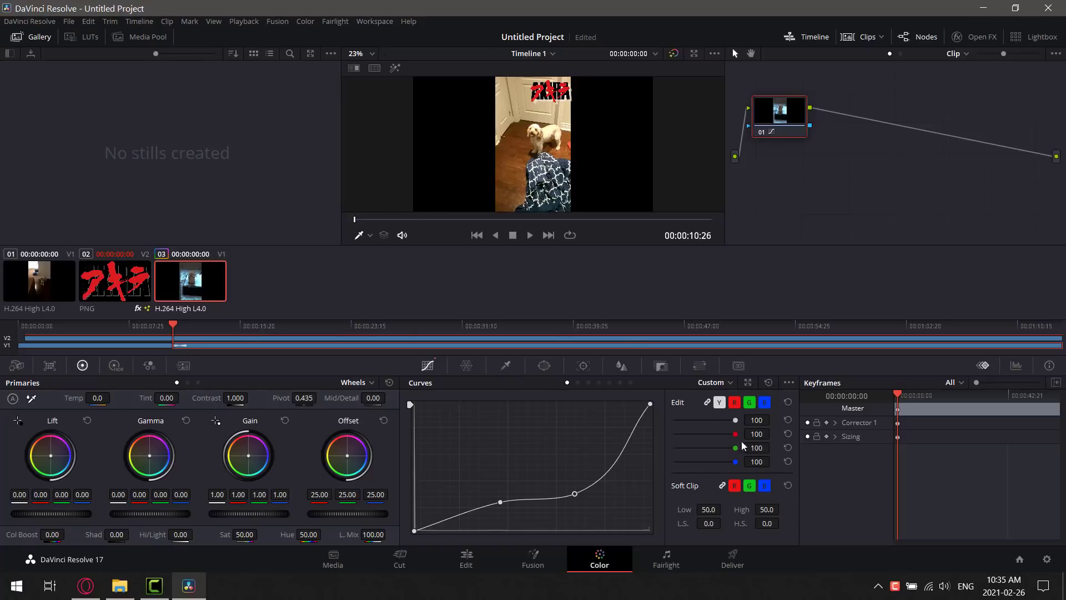
- Go to the Fairlight page and toggle the Mixer and Meters panels, leaving both shown
{"action": "left_click", "coordinate": [667, 556]}
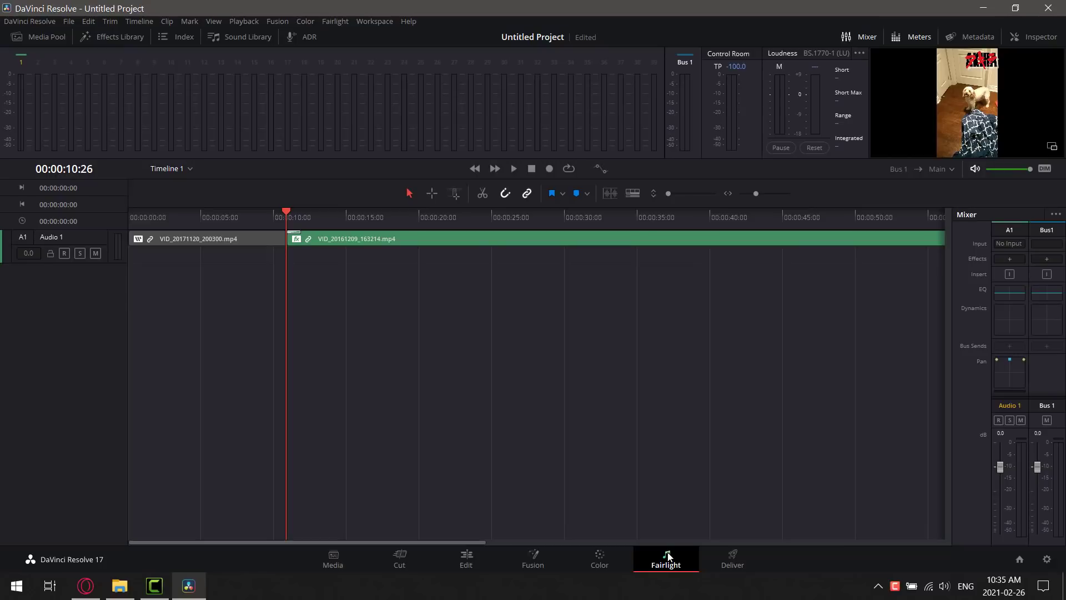
{"action": "left_click", "coordinate": [878, 37]}
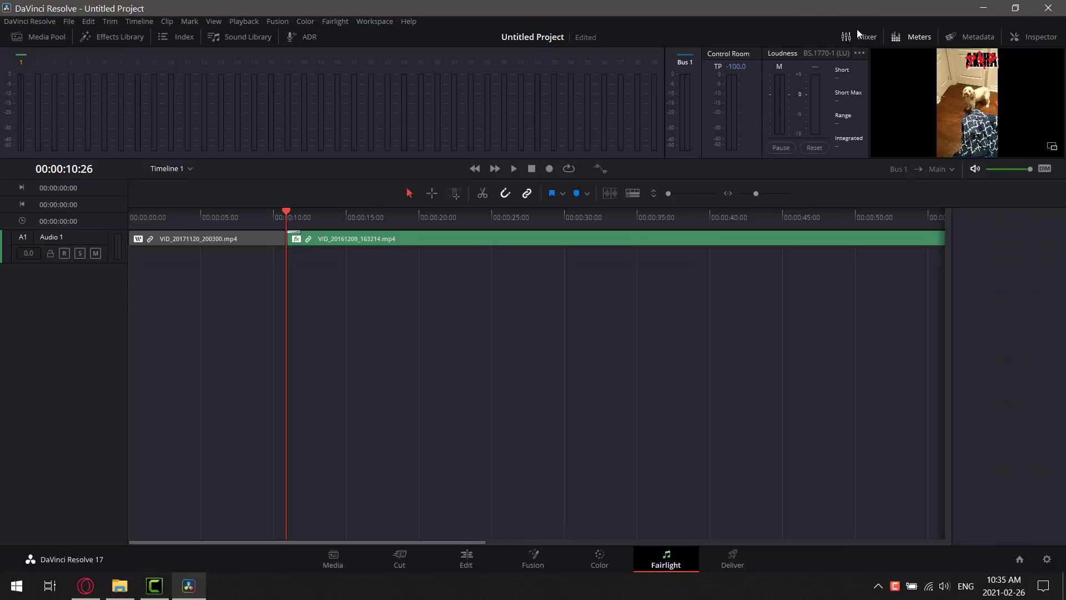
{"action": "left_click", "coordinate": [882, 38]}
{"action": "left_click", "coordinate": [918, 35]}
{"action": "left_click", "coordinate": [918, 36]}
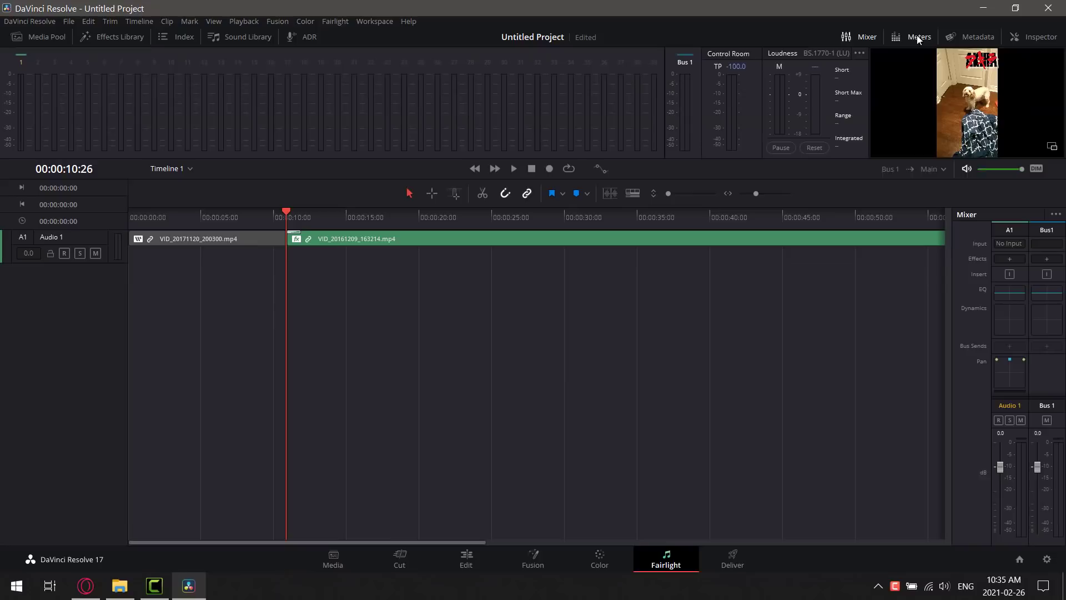
- Inspect the context menus of the empty timeline and clip VID_20161209_163214.mp4 without changes
{"action": "right_click", "coordinate": [426, 315]}
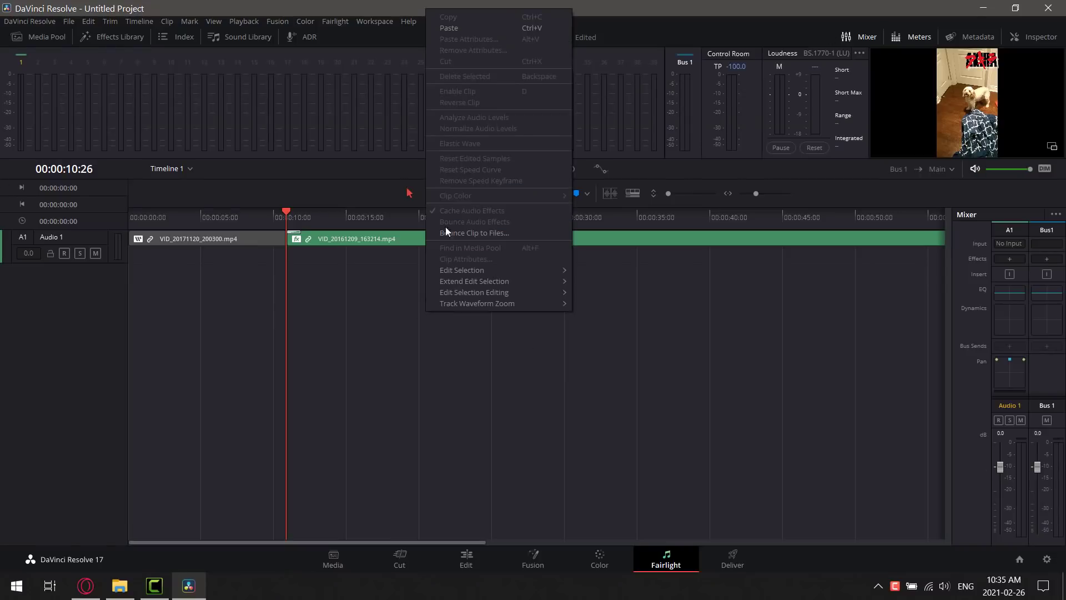
{"action": "left_click", "coordinate": [416, 379]}
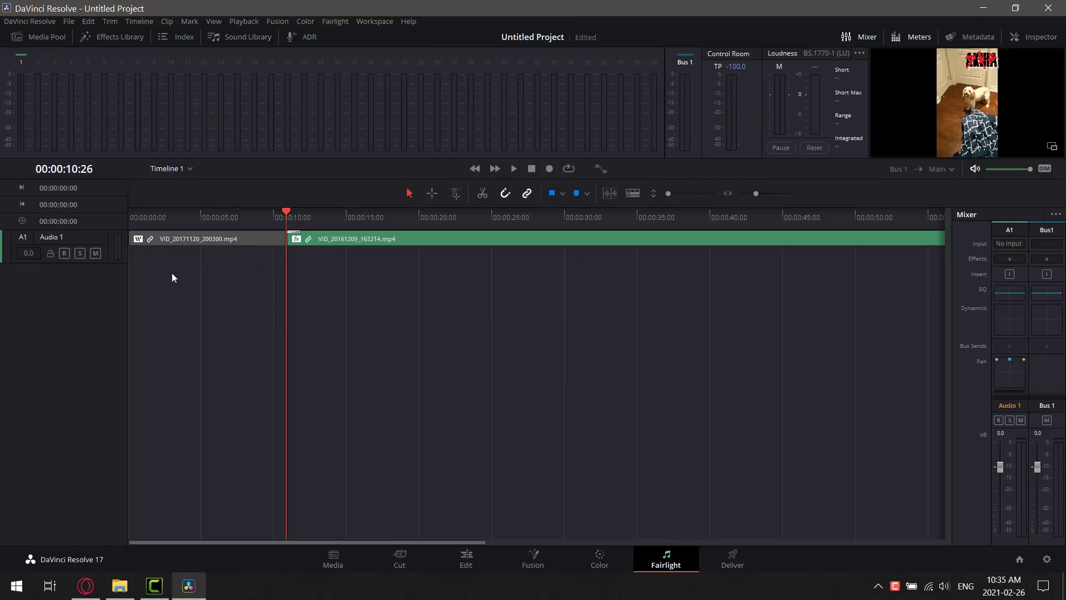
{"action": "left_click", "coordinate": [362, 236]}
{"action": "right_click", "coordinate": [362, 235]}
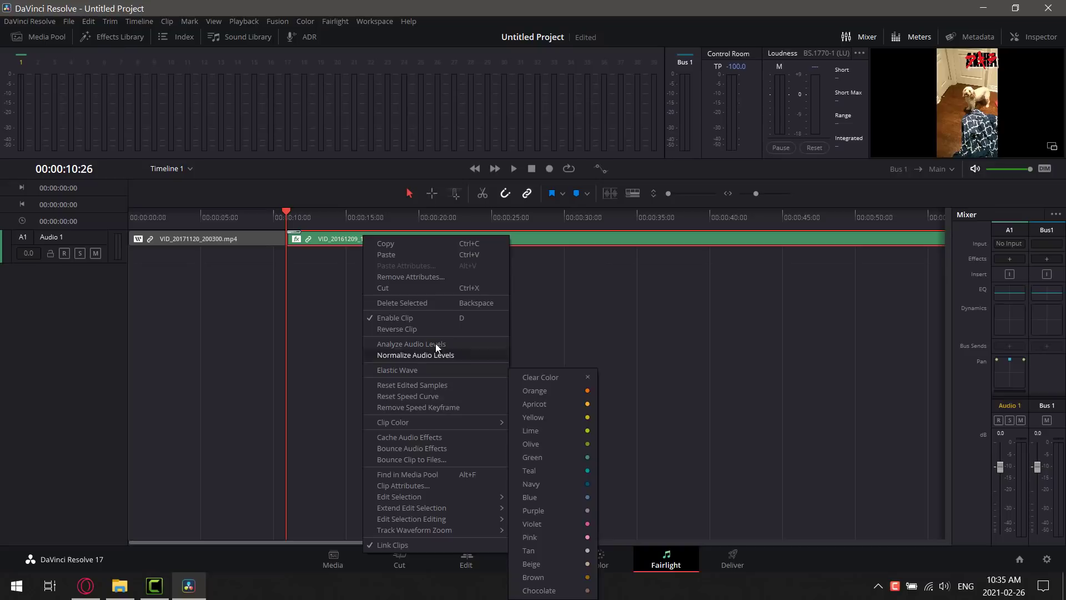
{"action": "left_click", "coordinate": [651, 316]}
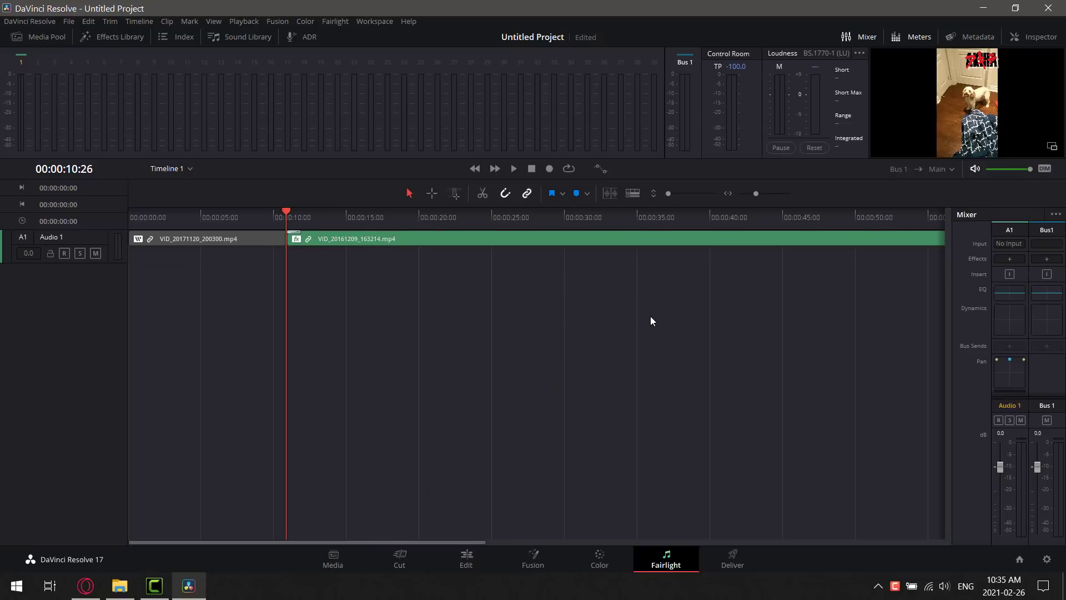
- Apply the Flanger audio effect to VID_20161209_163214.mp4, then move to the Deliver page
{"action": "left_click", "coordinate": [99, 35]}
{"action": "scroll", "coordinate": [167, 245], "scroll_direction": "down", "scroll_amount": 3}
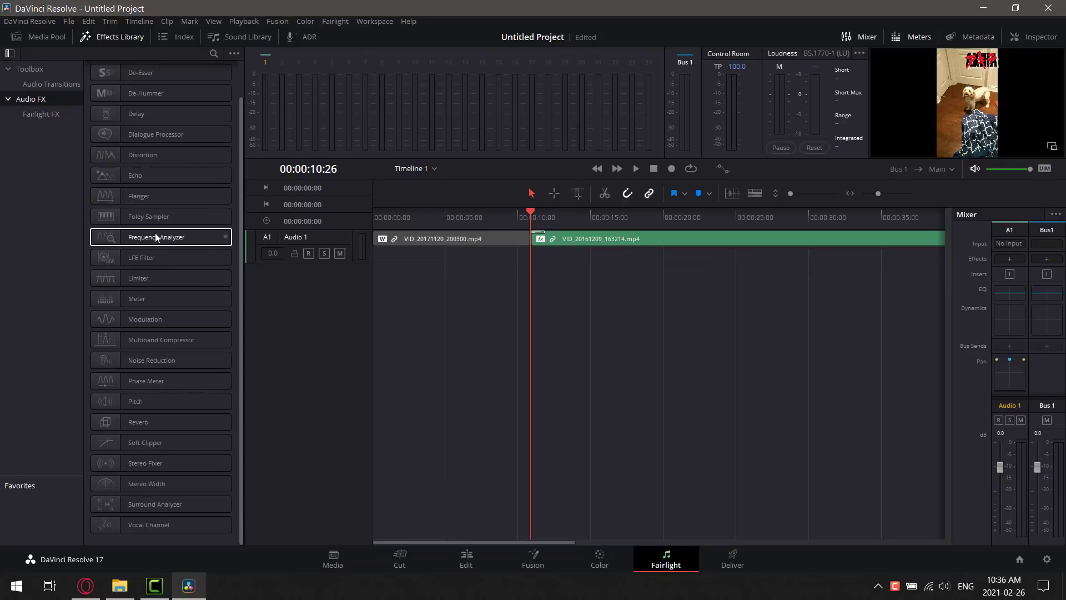
{"action": "left_click_drag", "start_coordinate": [160, 197], "coordinate": [634, 248]}
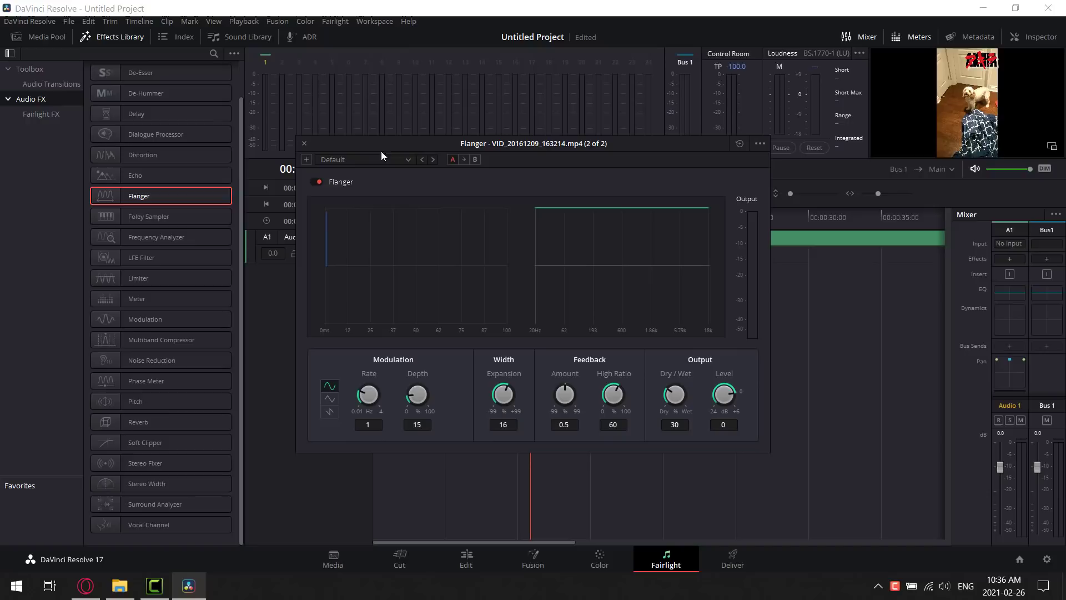
{"action": "left_click", "coordinate": [304, 143]}
{"action": "left_click", "coordinate": [743, 557]}
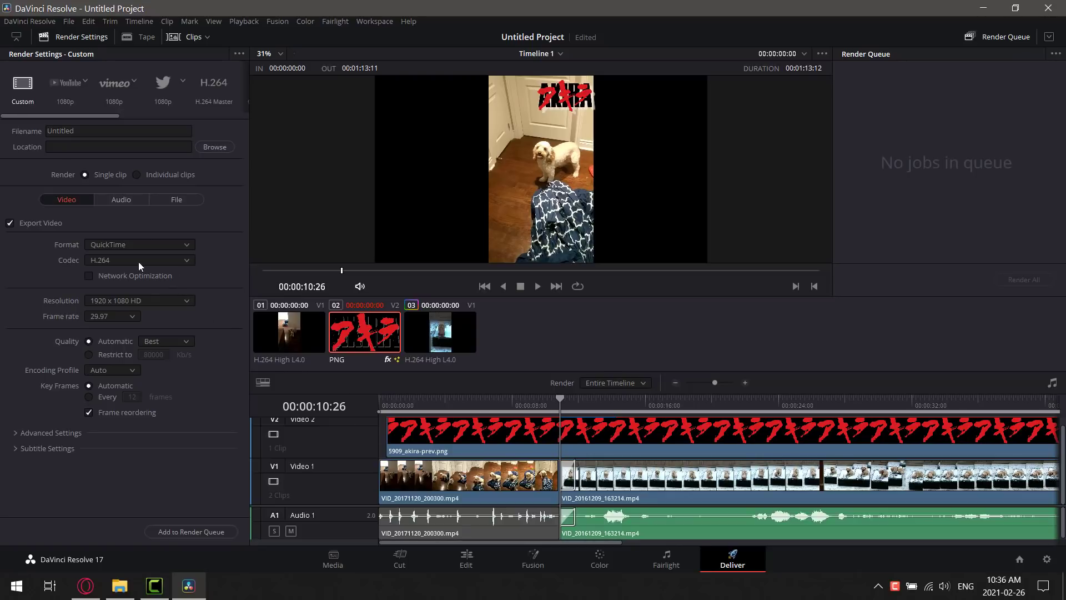
- Check the resolution and codec lists, keeping 1920 x 1080 HD and H.264
{"action": "left_click", "coordinate": [164, 300]}
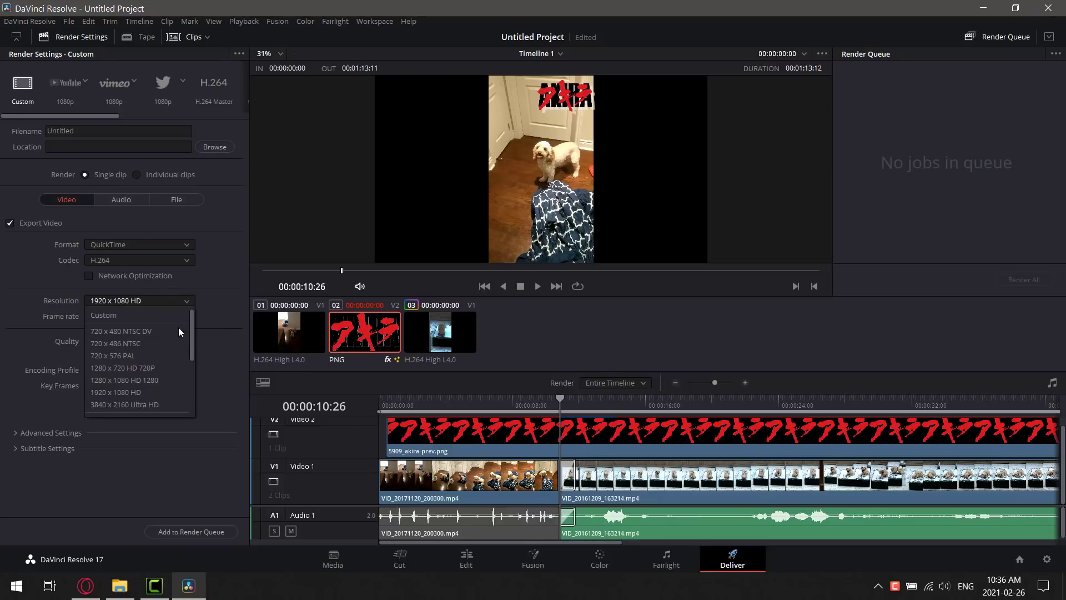
{"action": "left_click_drag", "start_coordinate": [192, 344], "coordinate": [191, 353]}
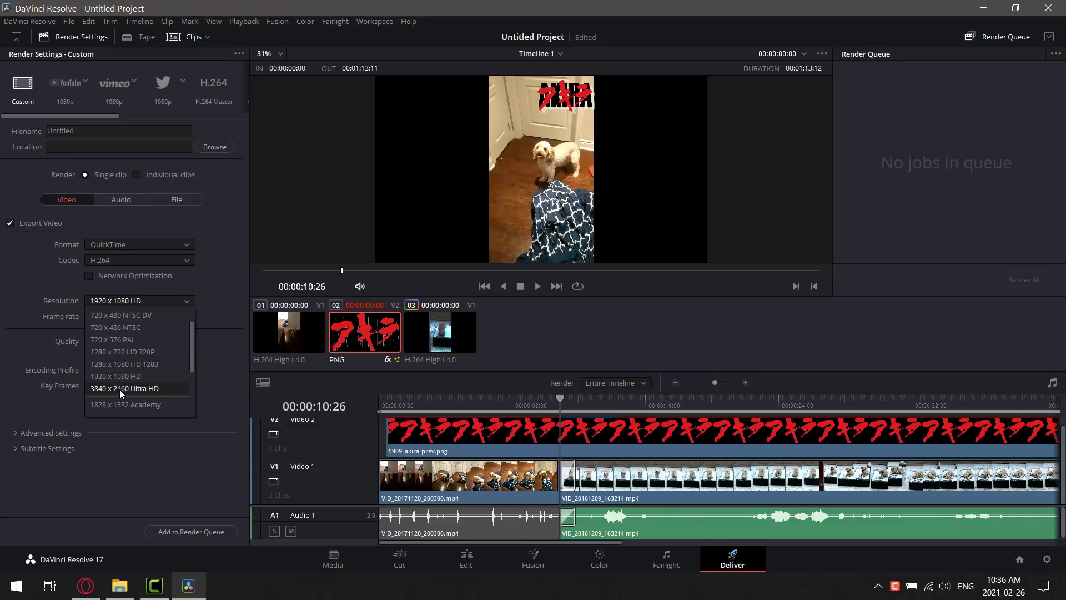
{"action": "left_click", "coordinate": [187, 260]}
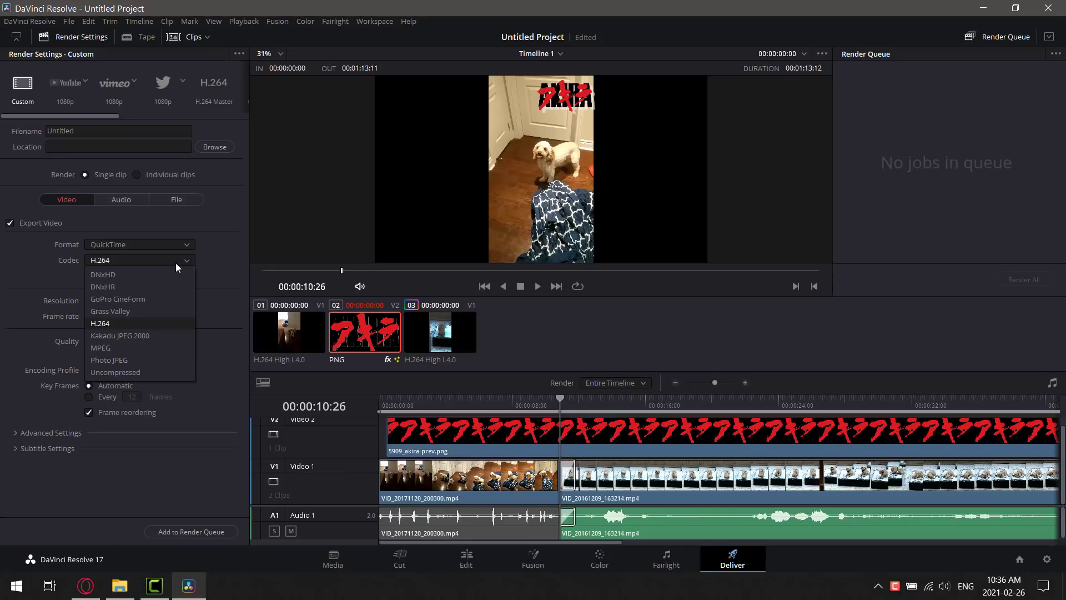
{"action": "left_click", "coordinate": [224, 252]}
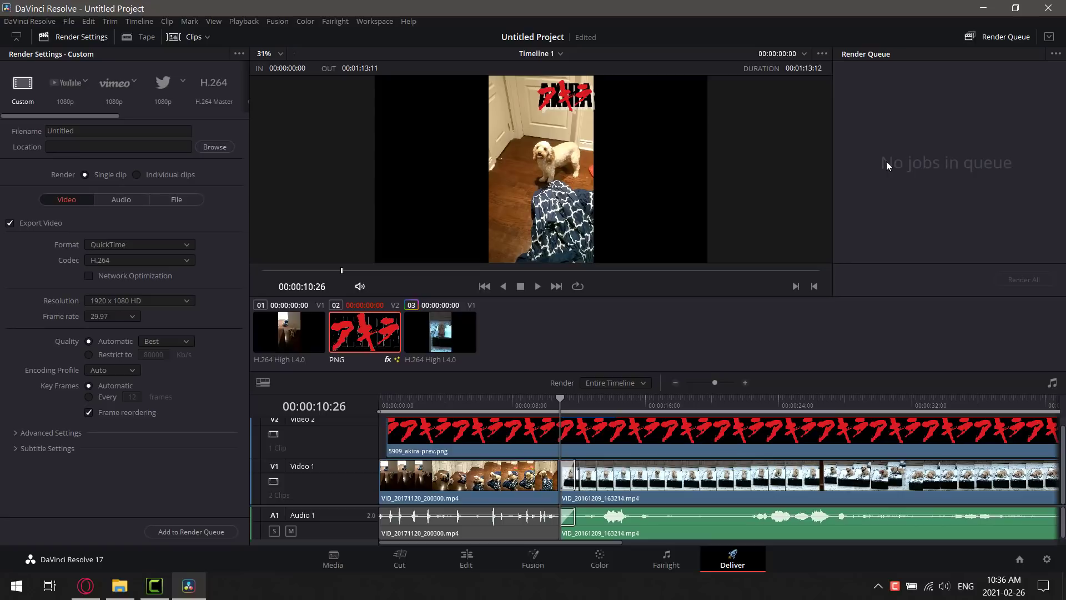
- Cycle through the Fusion, Color, Fairlight, Cut and Edit pages, ending on Cut
{"action": "left_click", "coordinate": [532, 559]}
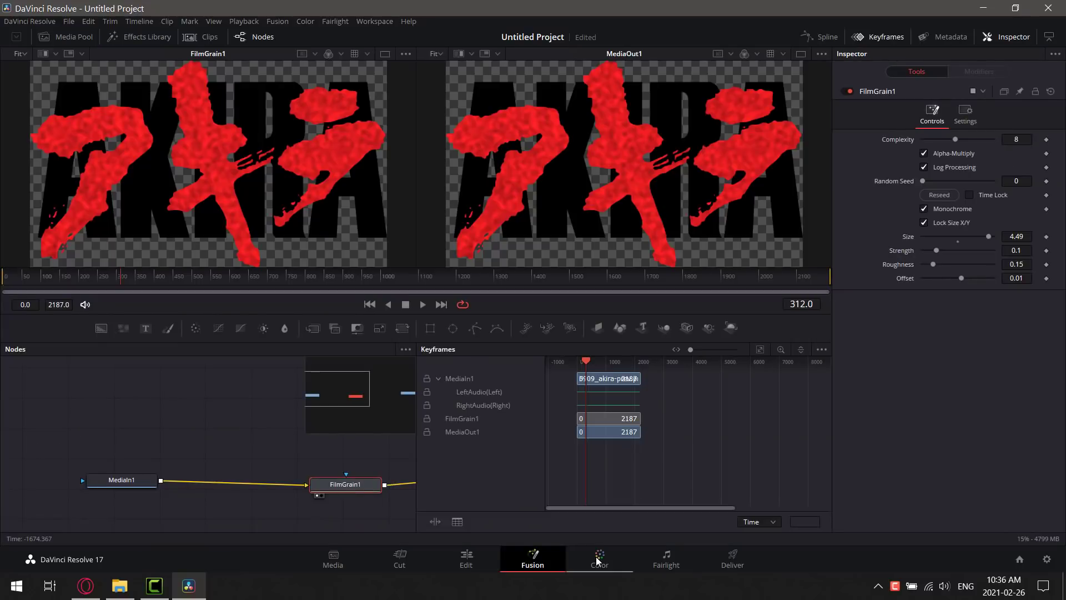
{"action": "left_click", "coordinate": [599, 558]}
{"action": "left_click", "coordinate": [662, 559]}
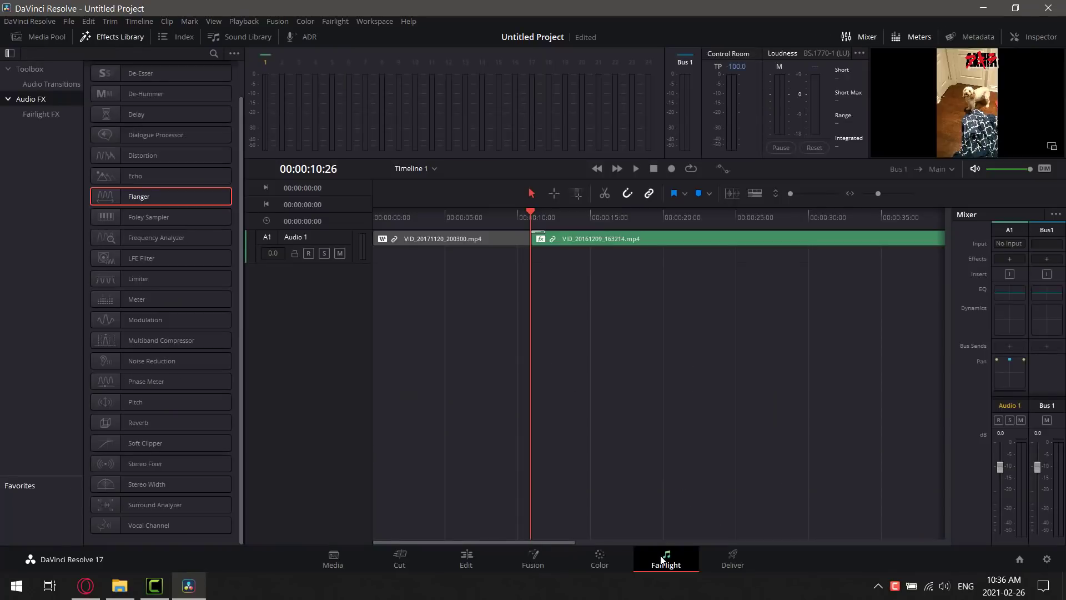
{"action": "left_click", "coordinate": [414, 555]}
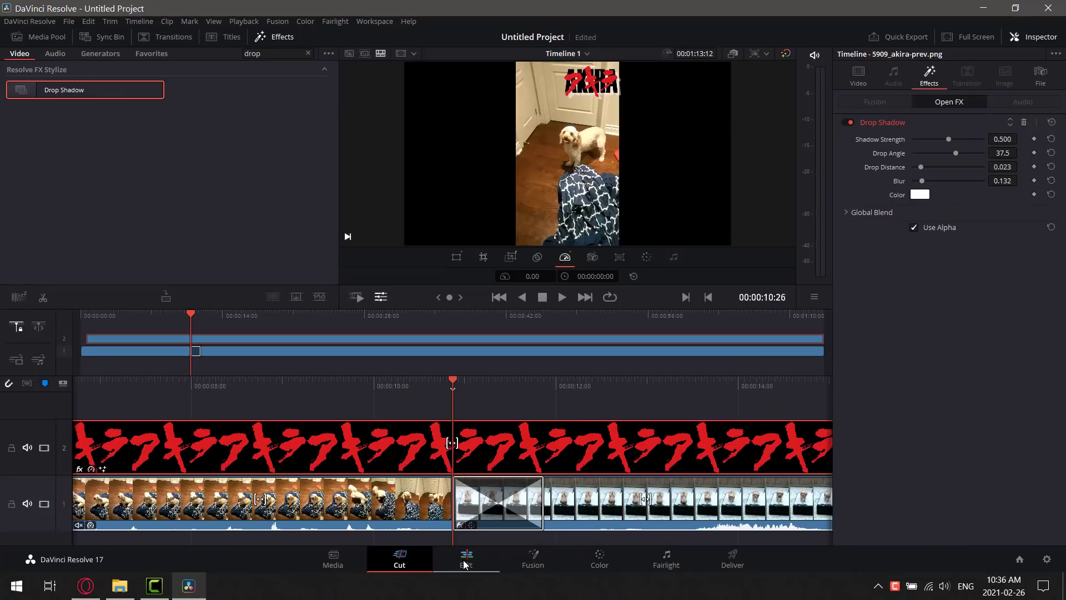
{"action": "left_click", "coordinate": [466, 563]}
{"action": "left_click", "coordinate": [402, 557]}
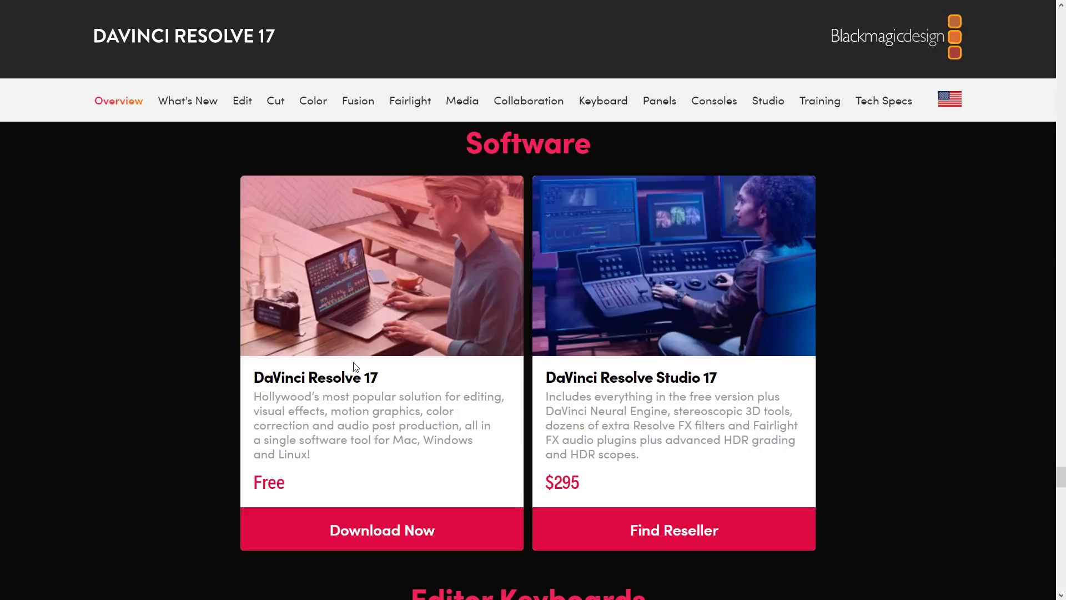
- Open the DaVinci Resolve Studio product page and scroll down to the More Resolve FX section
{"action": "left_click", "coordinate": [647, 463]}
{"action": "scroll", "coordinate": [661, 425], "scroll_direction": "down", "scroll_amount": 5}
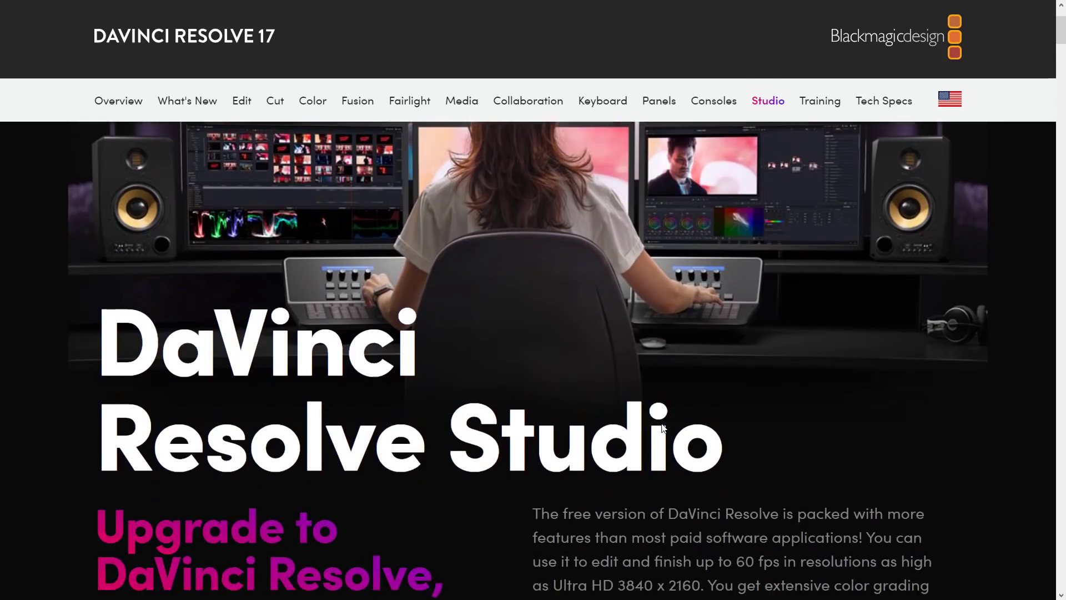
{"action": "scroll", "coordinate": [533, 361], "scroll_direction": "down", "scroll_amount": 2}
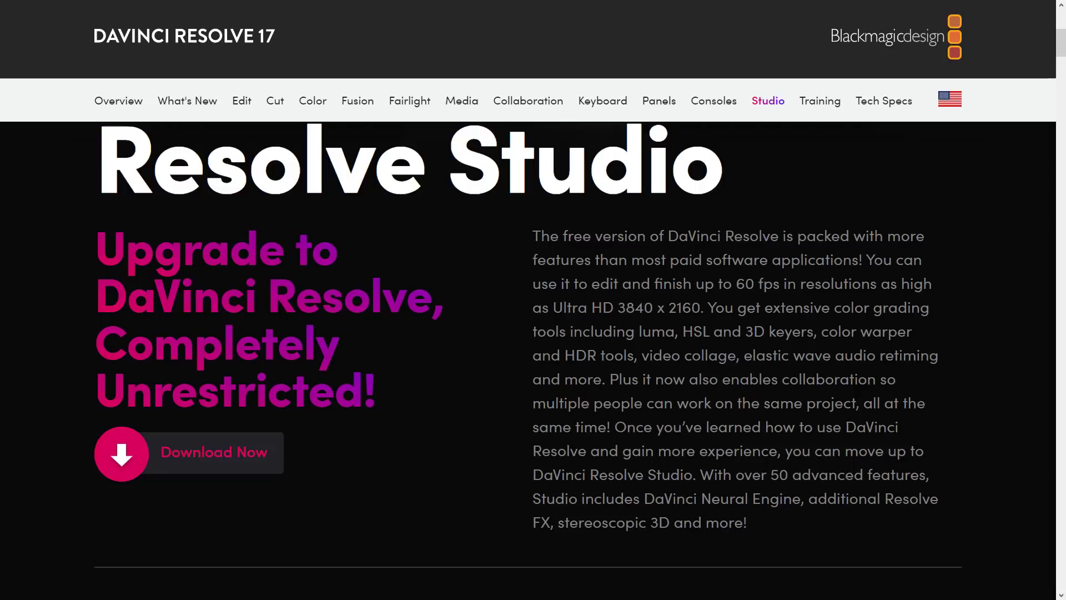
{"action": "scroll", "coordinate": [528, 361], "scroll_direction": "down", "scroll_amount": 1}
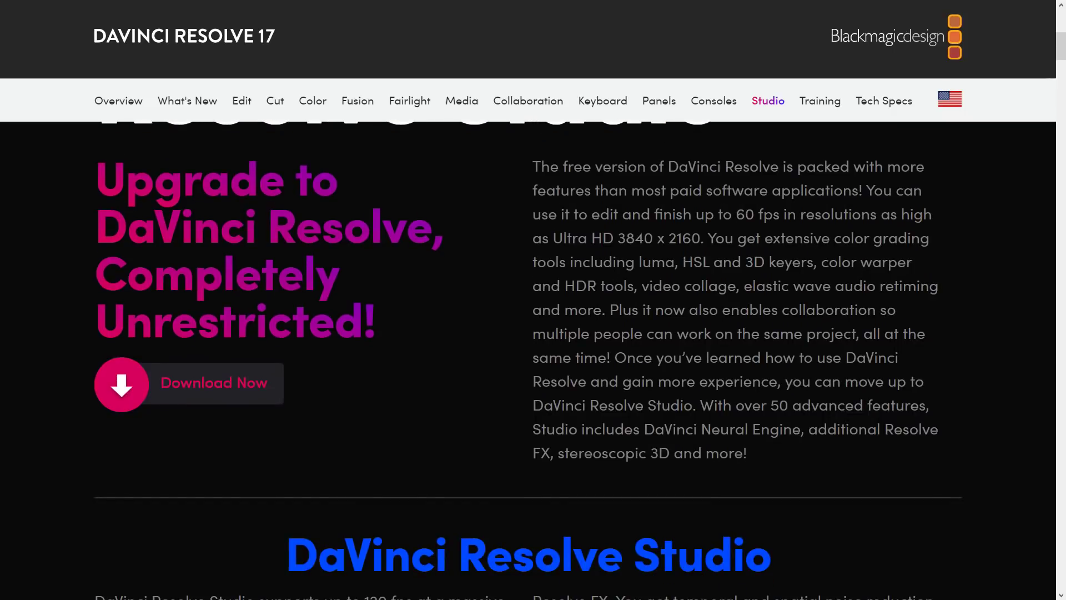
{"action": "scroll", "coordinate": [748, 304], "scroll_direction": "down", "scroll_amount": 1}
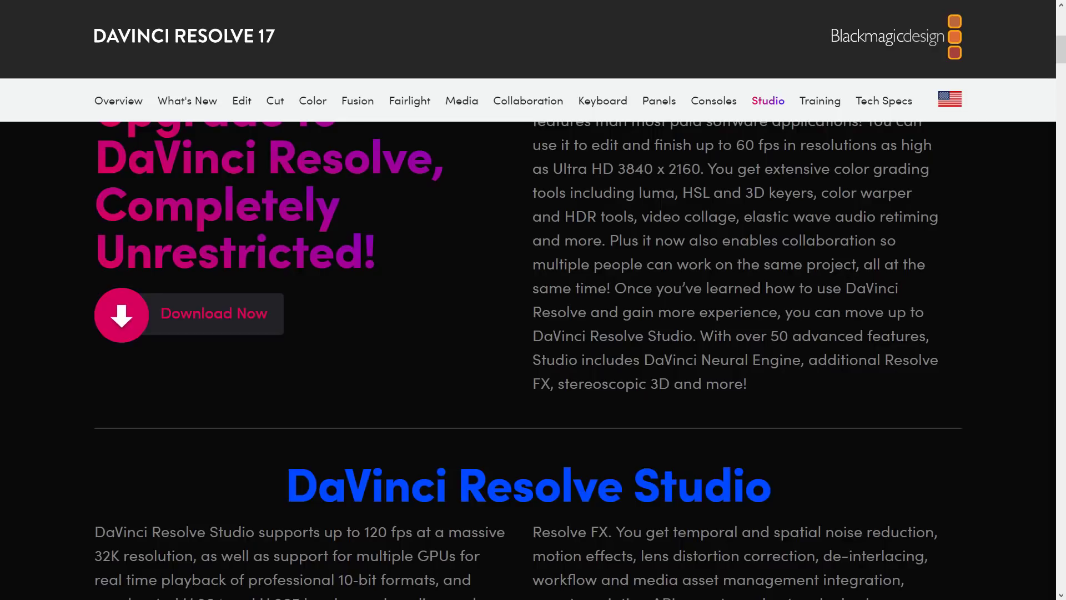
{"action": "scroll", "coordinate": [754, 300], "scroll_direction": "down", "scroll_amount": 4}
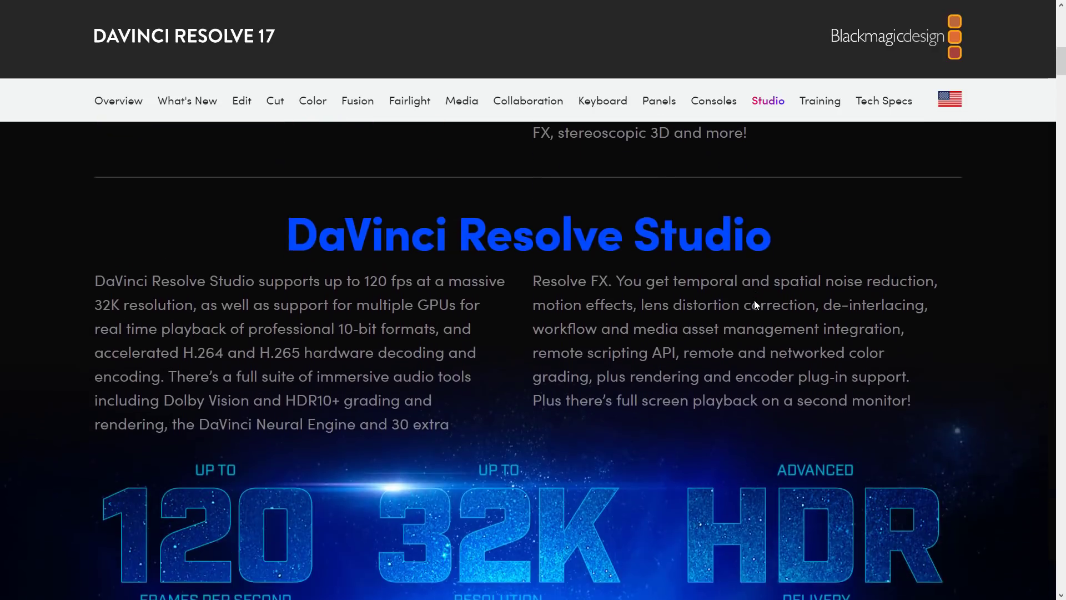
{"action": "scroll", "coordinate": [754, 299], "scroll_direction": "down", "scroll_amount": 2}
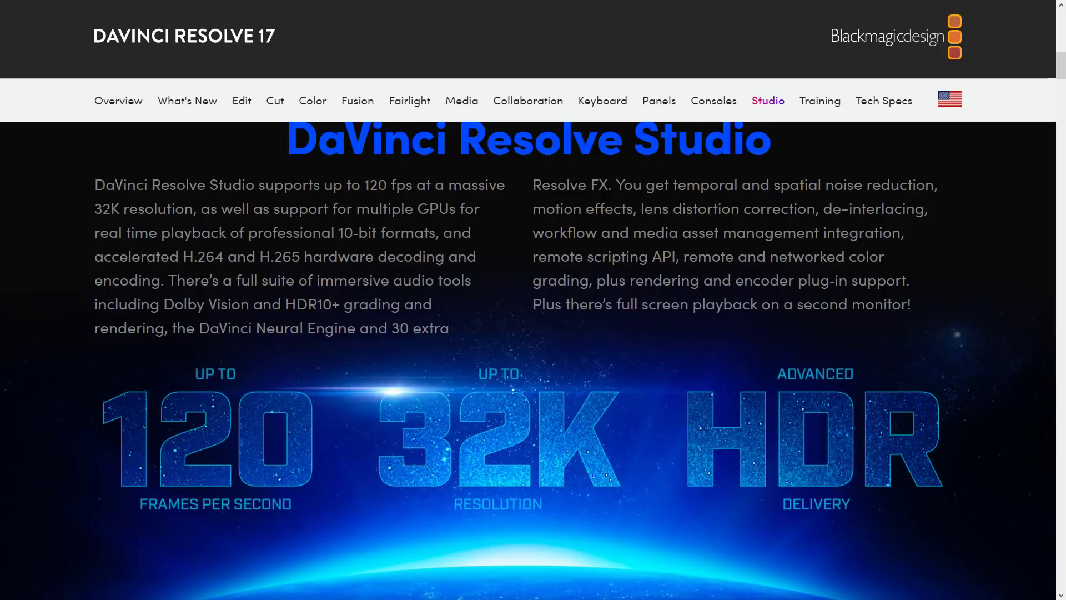
{"action": "scroll", "coordinate": [698, 268], "scroll_direction": "down", "scroll_amount": 10}
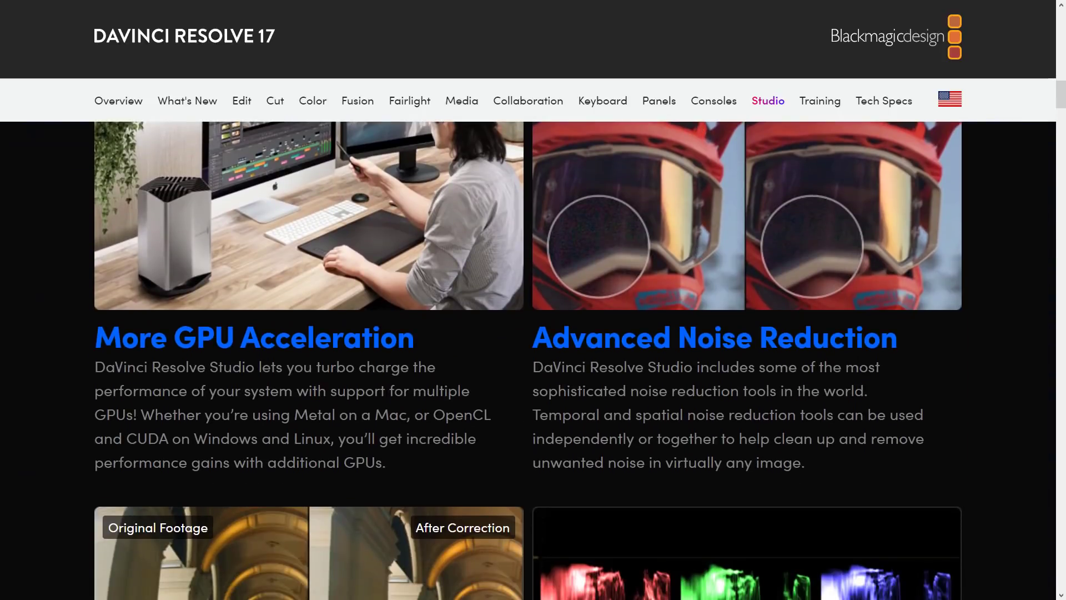
{"action": "scroll", "coordinate": [859, 359], "scroll_direction": "down", "scroll_amount": 3}
{"action": "scroll", "coordinate": [860, 358], "scroll_direction": "up", "scroll_amount": 3}
{"action": "scroll", "coordinate": [738, 302], "scroll_direction": "down", "scroll_amount": 1}
{"action": "scroll", "coordinate": [738, 302], "scroll_direction": "down", "scroll_amount": 4}
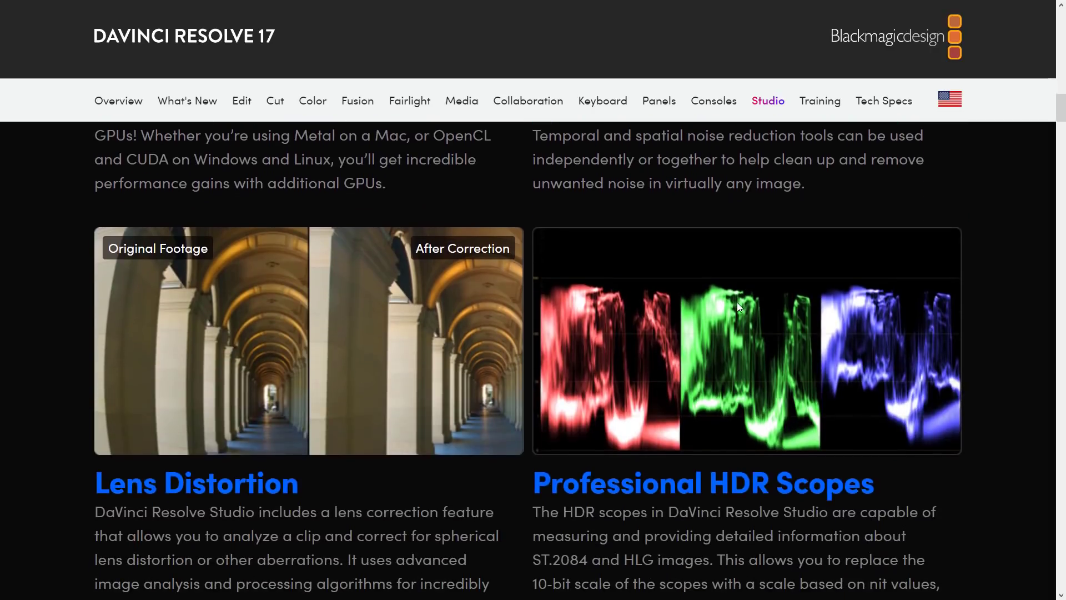
{"action": "scroll", "coordinate": [722, 318], "scroll_direction": "down", "scroll_amount": 3}
{"action": "scroll", "coordinate": [431, 340], "scroll_direction": "down", "scroll_amount": 10}
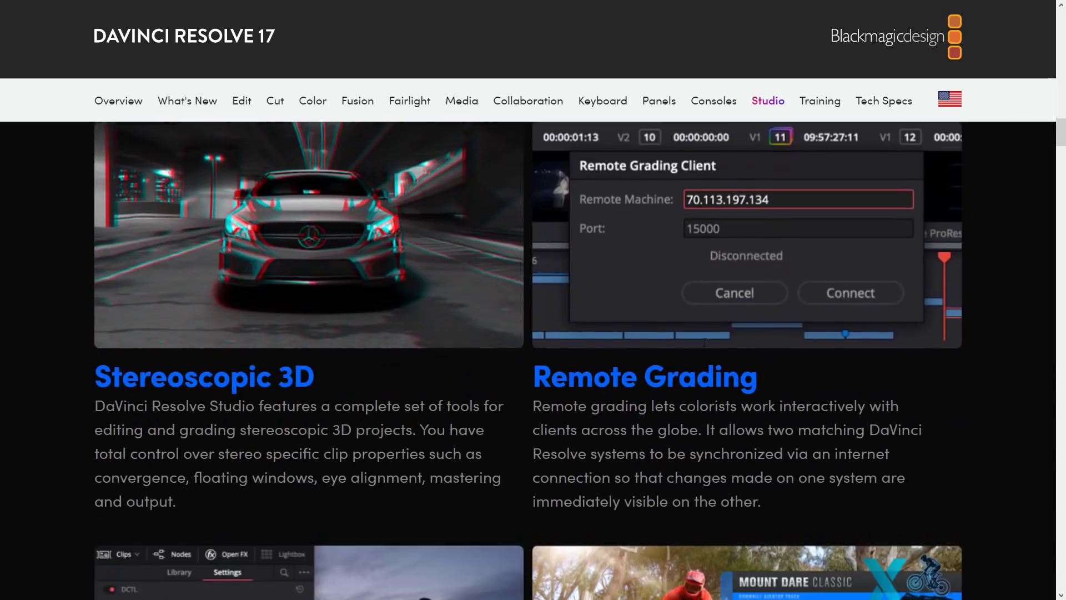
{"action": "scroll", "coordinate": [431, 340], "scroll_direction": "down", "scroll_amount": 6}
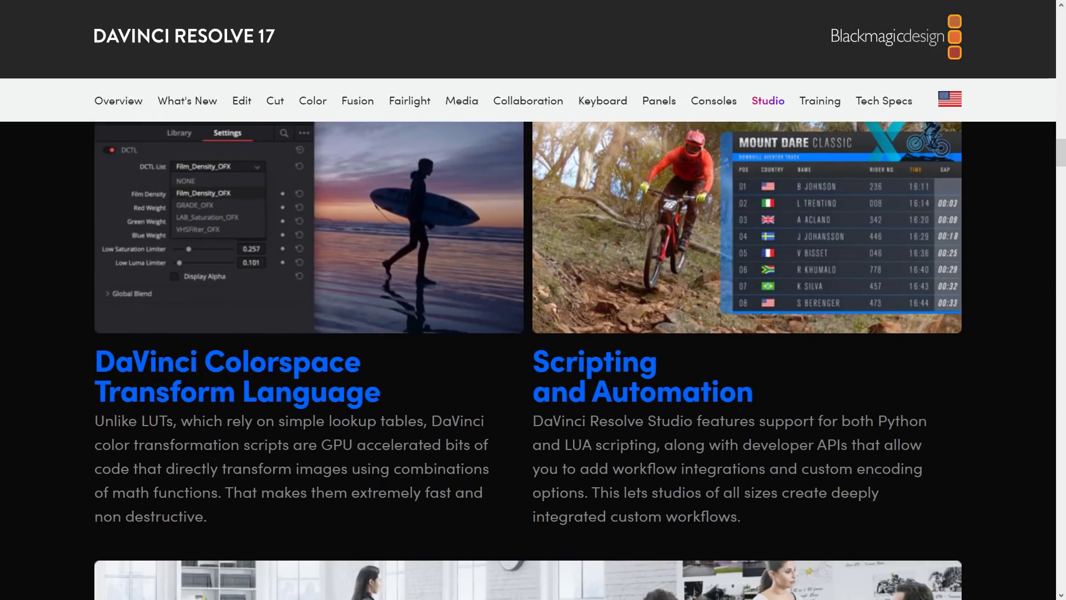
{"action": "scroll", "coordinate": [431, 340], "scroll_direction": "down", "scroll_amount": 8}
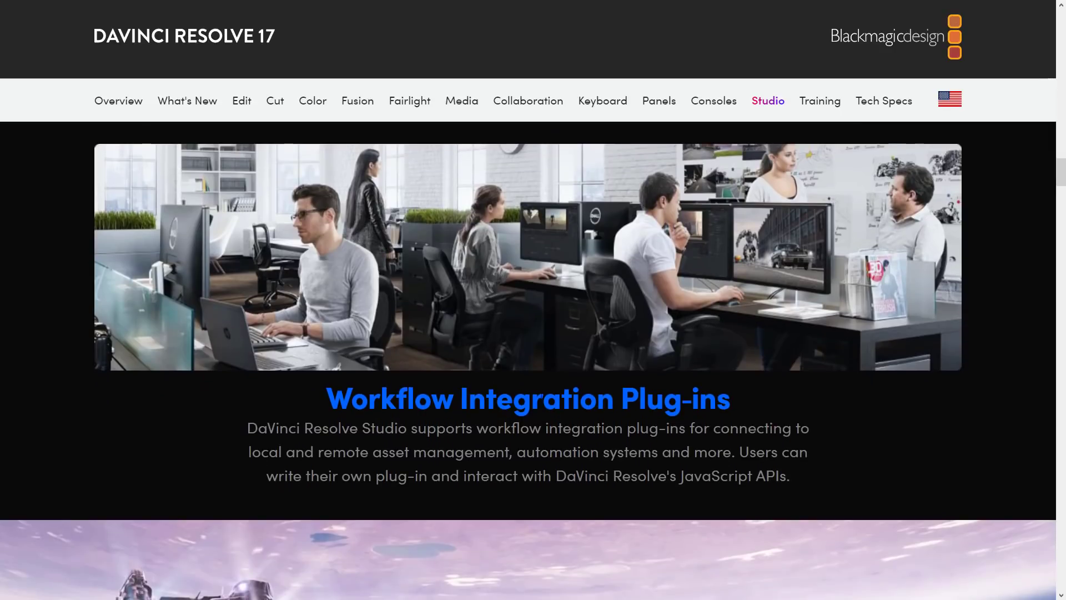
{"action": "scroll", "coordinate": [338, 325], "scroll_direction": "down", "scroll_amount": 6}
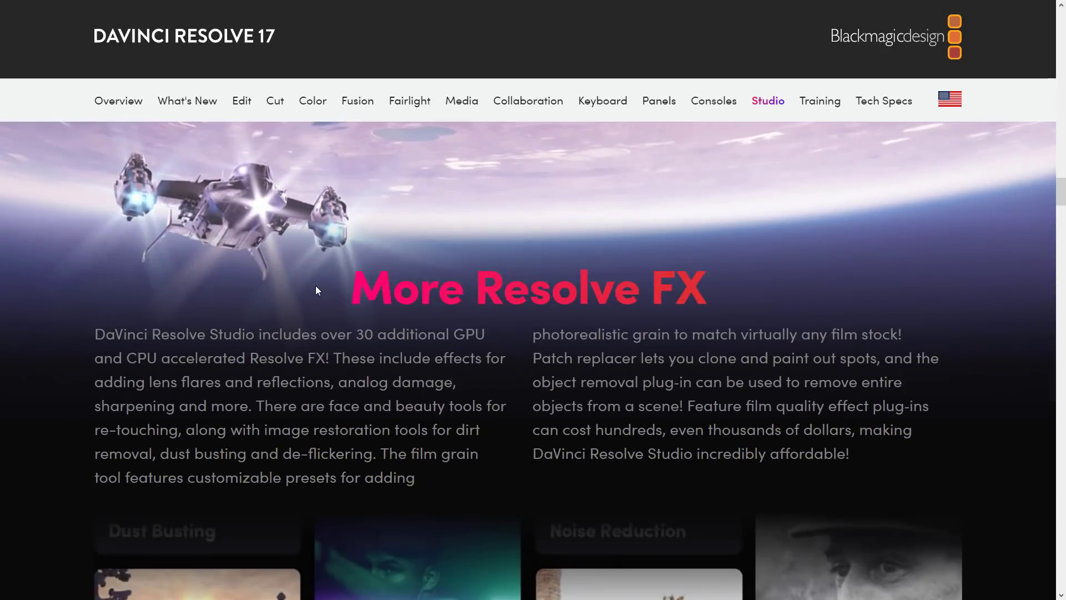
- Highlight the More Resolve FX heading and scroll through the Neural Engine, 3D Audio and format sections
{"action": "left_click_drag", "start_coordinate": [316, 286], "coordinate": [773, 298]}
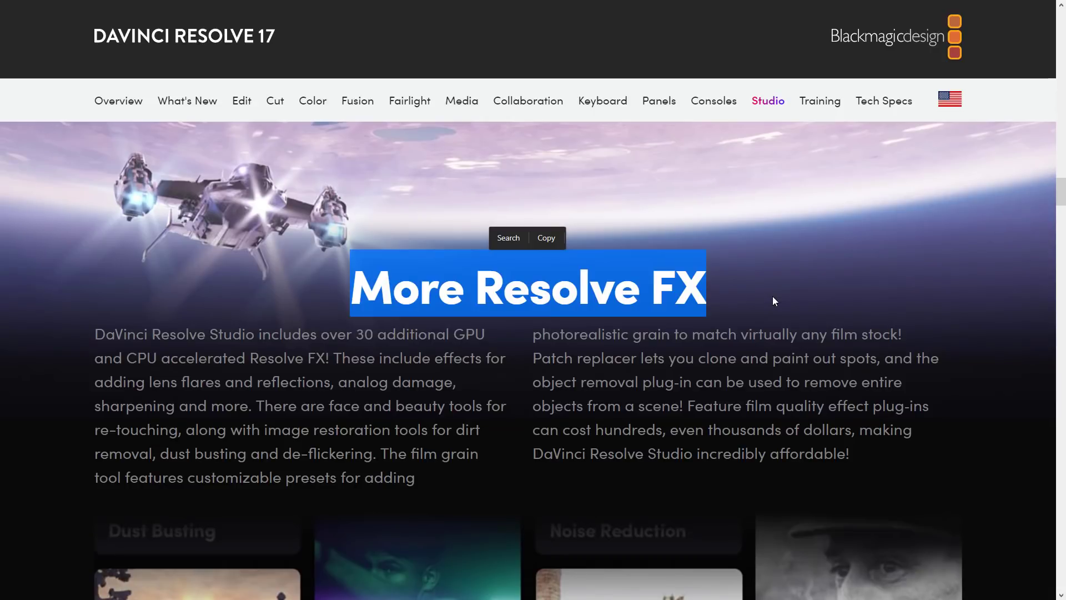
{"action": "scroll", "coordinate": [726, 305], "scroll_direction": "down", "scroll_amount": 6}
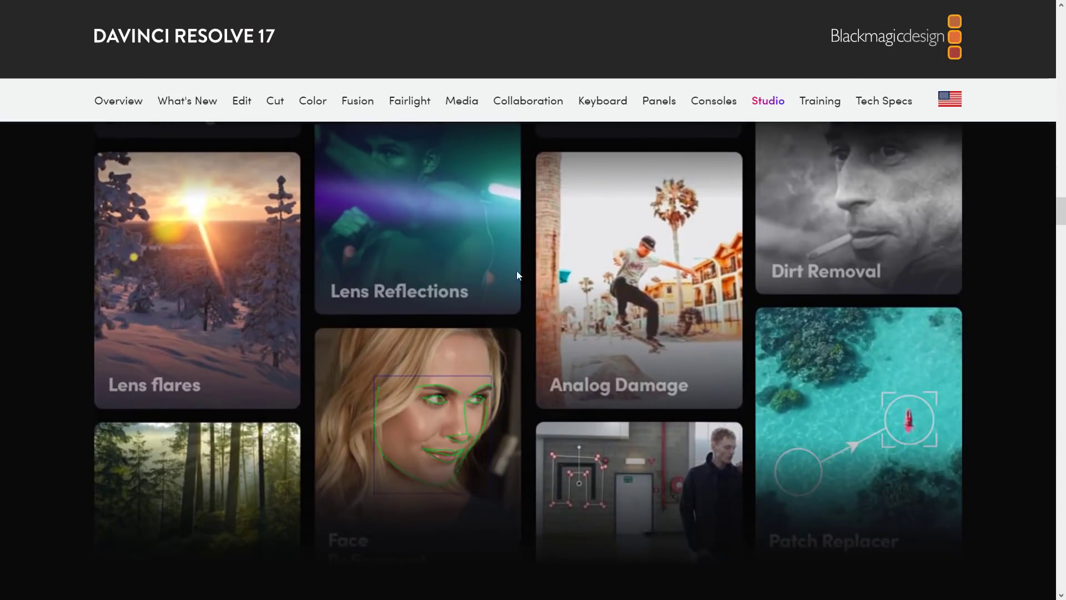
{"action": "scroll", "coordinate": [268, 305], "scroll_direction": "down", "scroll_amount": 4}
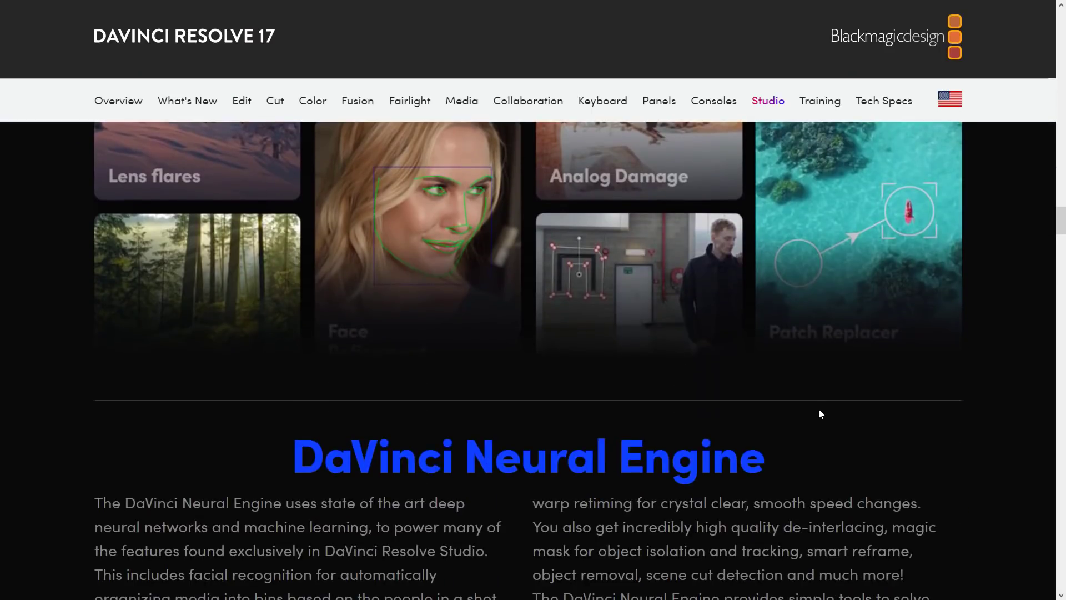
{"action": "scroll", "coordinate": [820, 410], "scroll_direction": "down", "scroll_amount": 2}
{"action": "scroll", "coordinate": [821, 412], "scroll_direction": "down", "scroll_amount": 2}
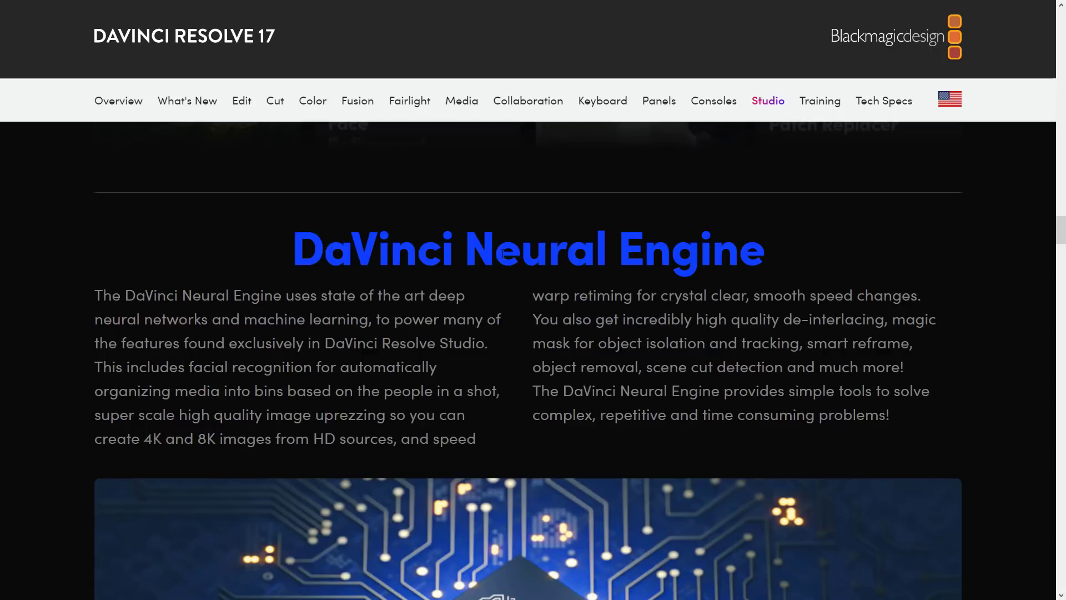
{"action": "scroll", "coordinate": [503, 254], "scroll_direction": "down", "scroll_amount": 15}
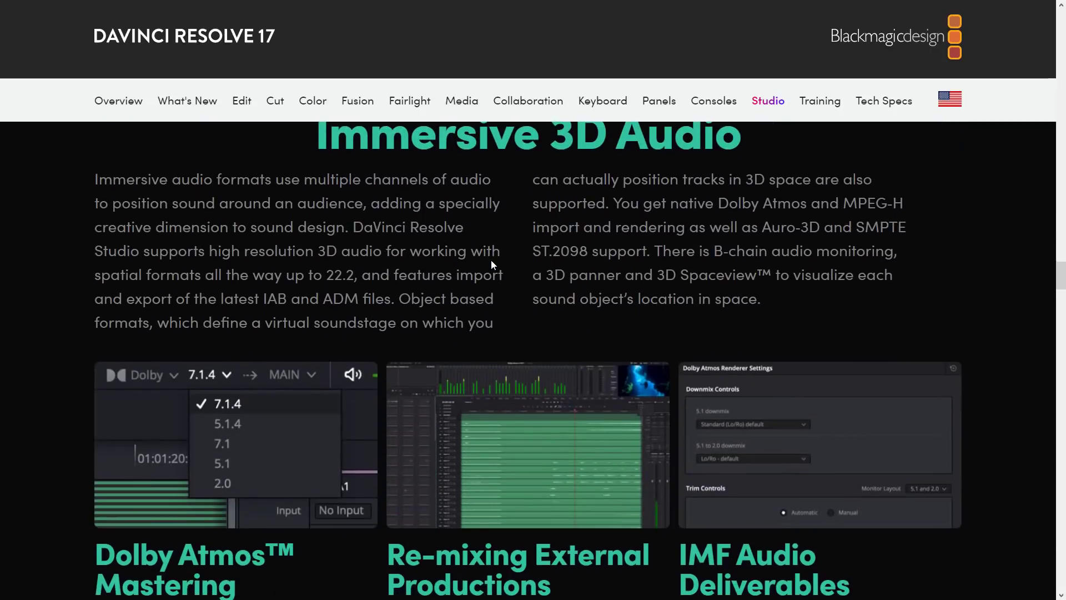
{"action": "scroll", "coordinate": [491, 261], "scroll_direction": "down", "scroll_amount": 1}
{"action": "scroll", "coordinate": [491, 262], "scroll_direction": "up", "scroll_amount": 1}
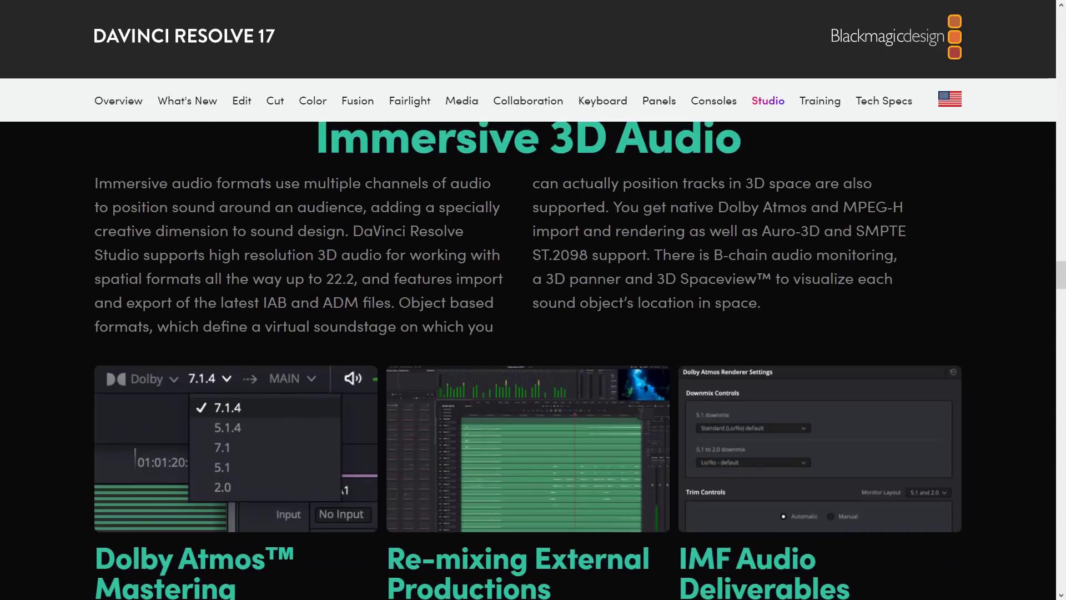
{"action": "scroll", "coordinate": [592, 337], "scroll_direction": "down", "scroll_amount": 10}
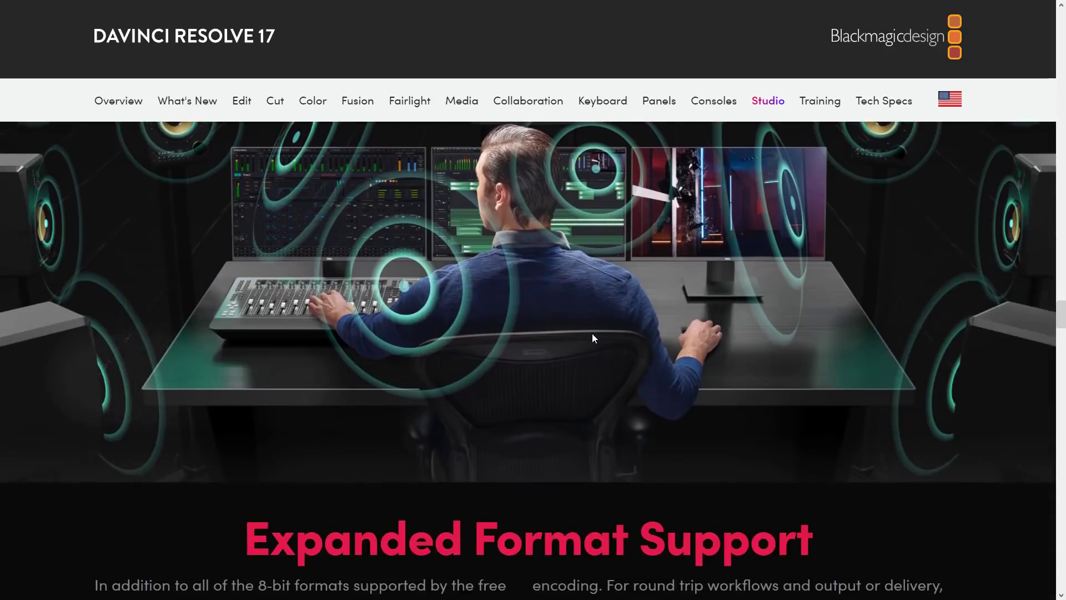
{"action": "scroll", "coordinate": [592, 333], "scroll_direction": "down", "scroll_amount": 20}
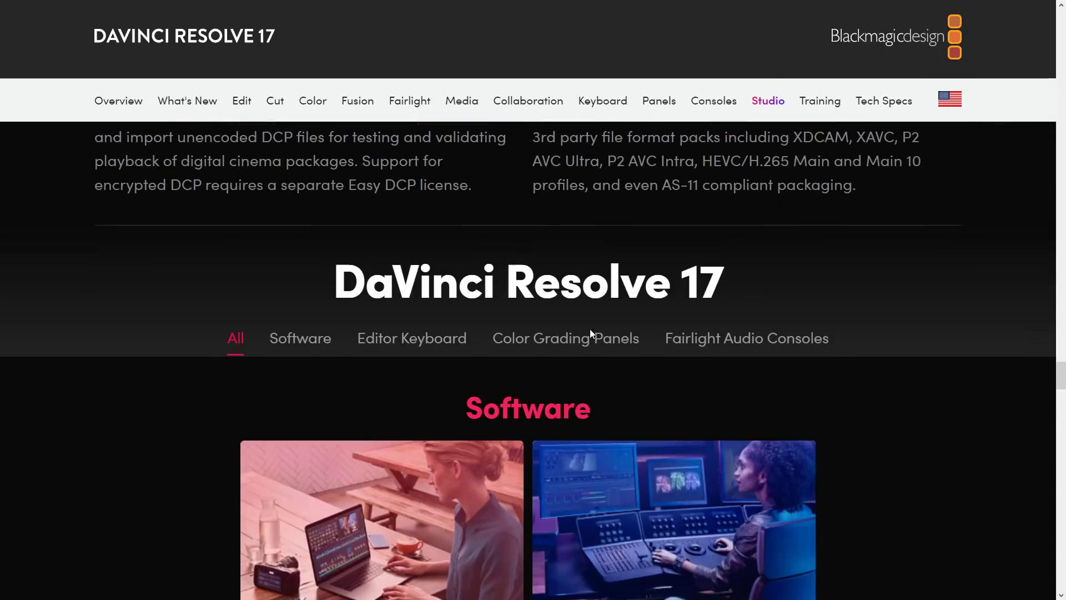
{"action": "scroll", "coordinate": [590, 333], "scroll_direction": "down", "scroll_amount": 5}
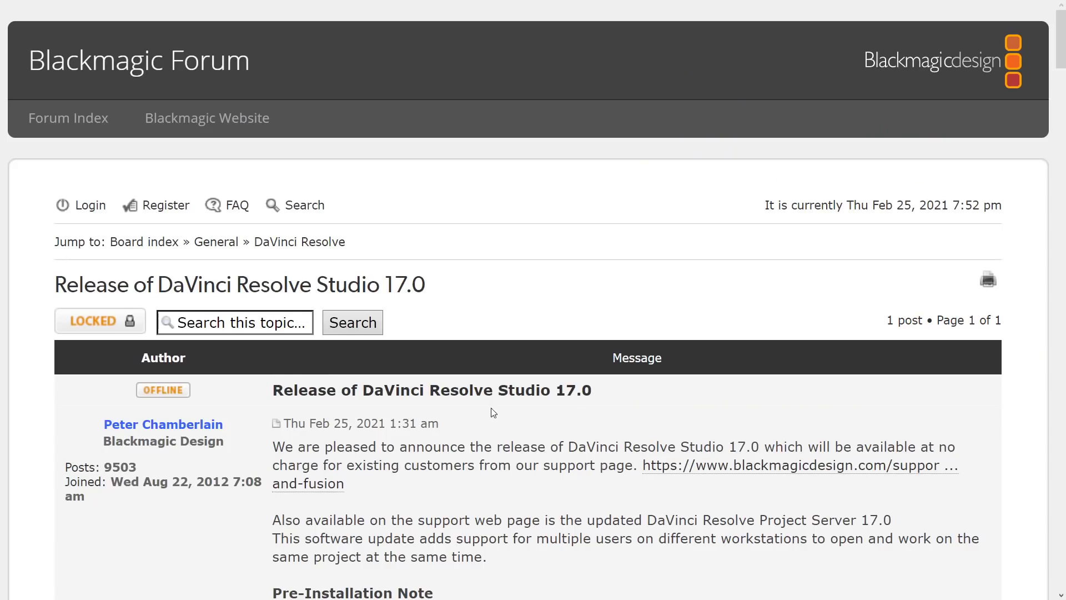
- Highlight the database upgrade recommendation in the release notes, then clear the selection
{"action": "scroll", "coordinate": [496, 410], "scroll_direction": "down", "scroll_amount": 6}
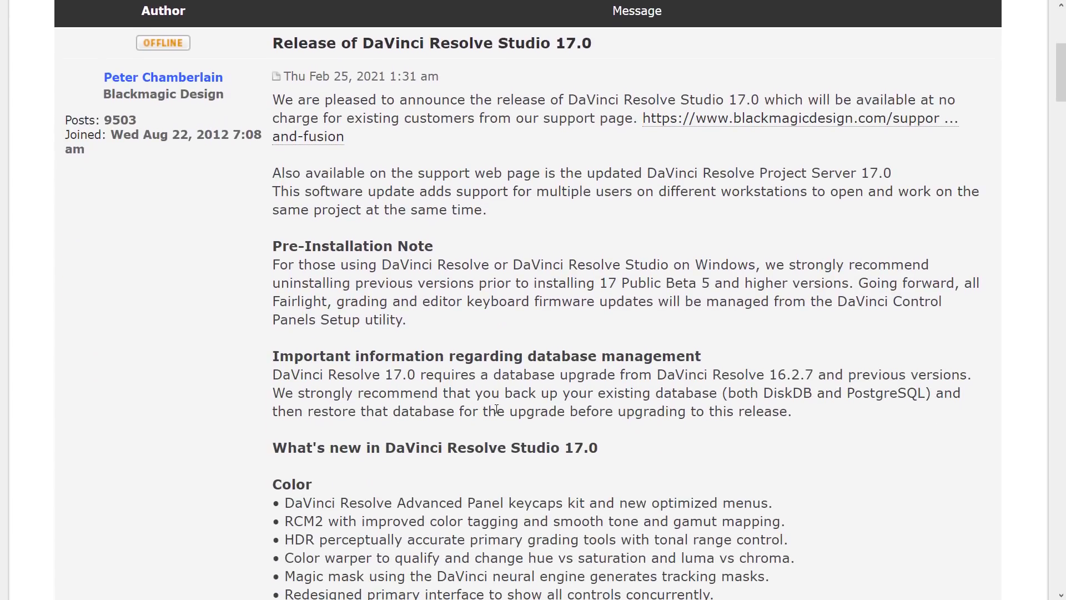
{"action": "scroll", "coordinate": [496, 409], "scroll_direction": "down", "scroll_amount": 3}
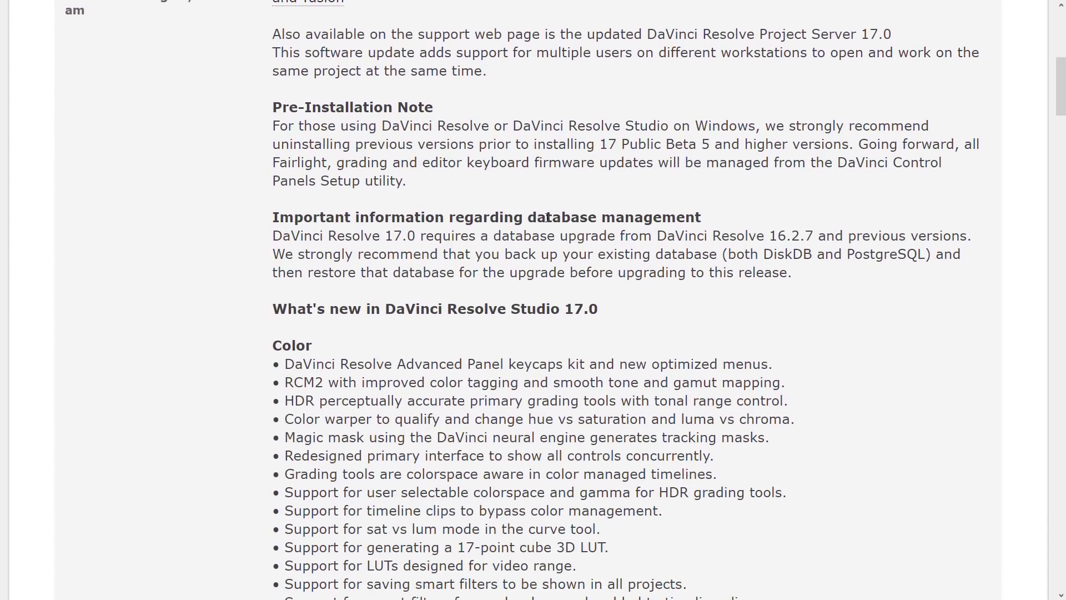
{"action": "left_click_drag", "start_coordinate": [470, 235], "coordinate": [874, 279]}
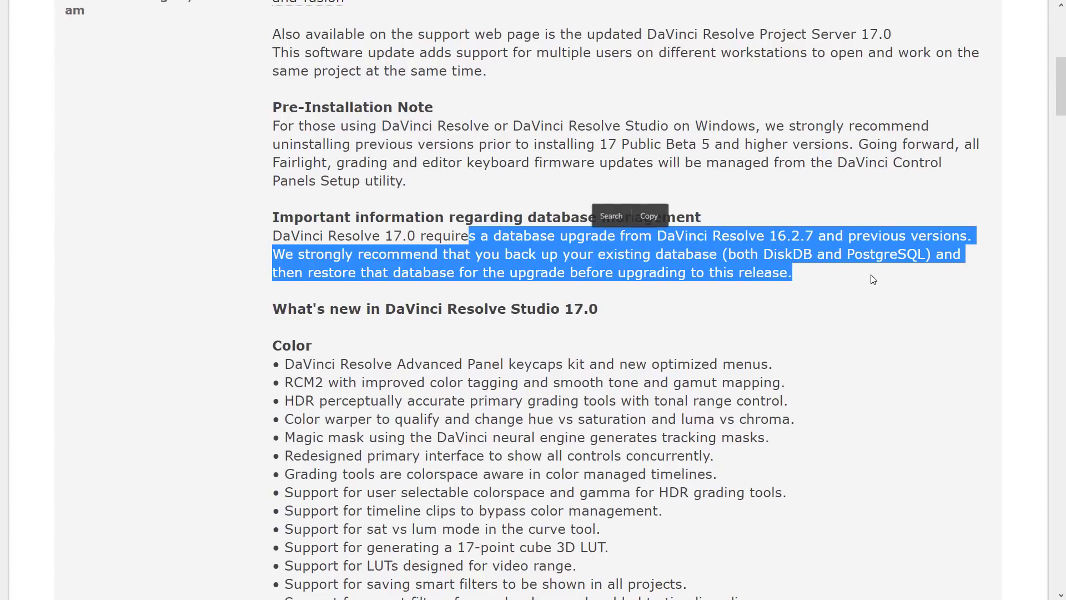
{"action": "left_click", "coordinate": [849, 273]}
- Scroll to the end of the Studio 17.0 release notes, back up, and Alt+Tab away from the browser
{"action": "scroll", "coordinate": [666, 304], "scroll_direction": "down", "scroll_amount": 3}
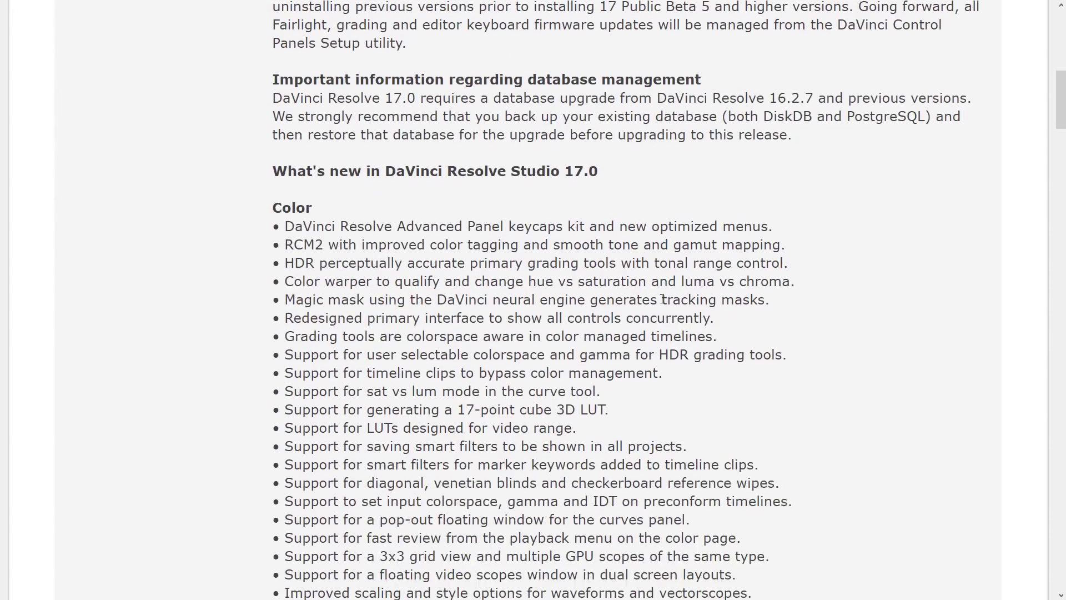
{"action": "scroll", "coordinate": [689, 301], "scroll_direction": "down", "scroll_amount": 4}
{"action": "scroll", "coordinate": [688, 302], "scroll_direction": "down", "scroll_amount": 14}
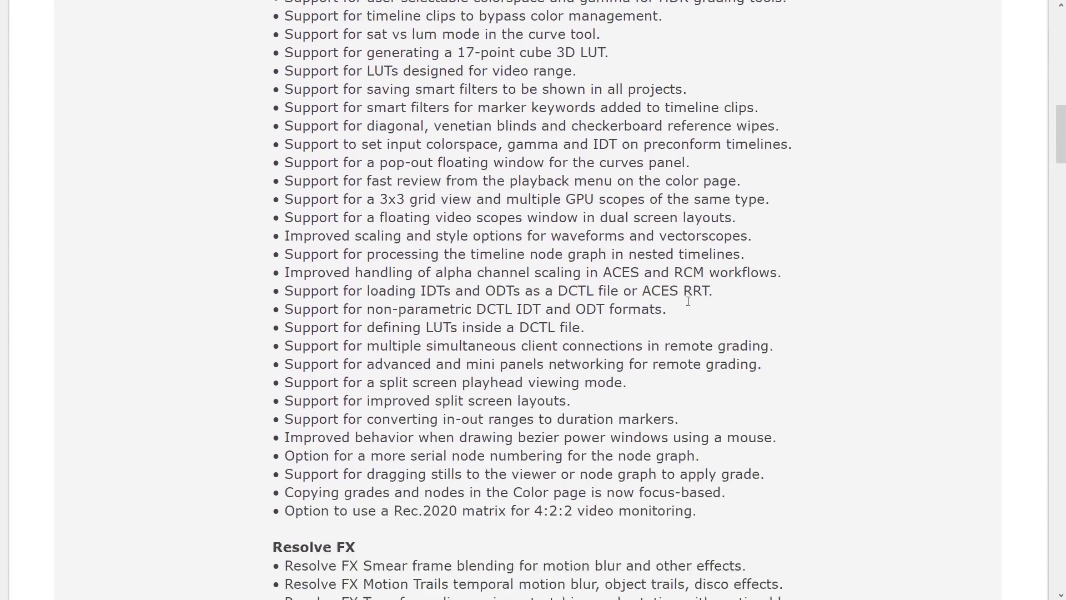
{"action": "scroll", "coordinate": [688, 300], "scroll_direction": "down", "scroll_amount": 15}
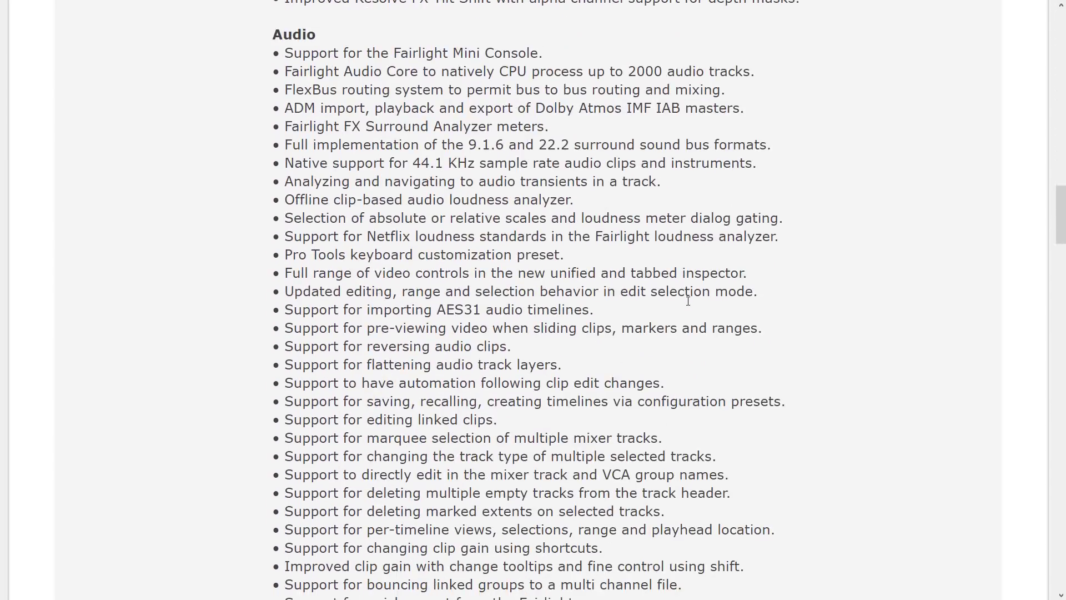
{"action": "scroll", "coordinate": [688, 301], "scroll_direction": "down", "scroll_amount": 13}
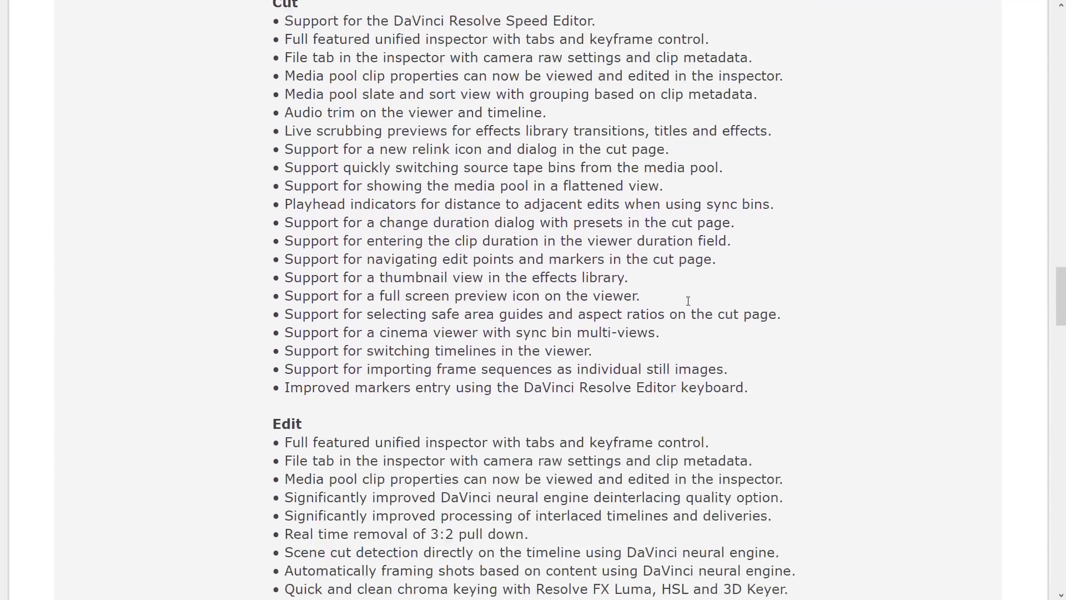
{"action": "scroll", "coordinate": [688, 301], "scroll_direction": "down", "scroll_amount": 13}
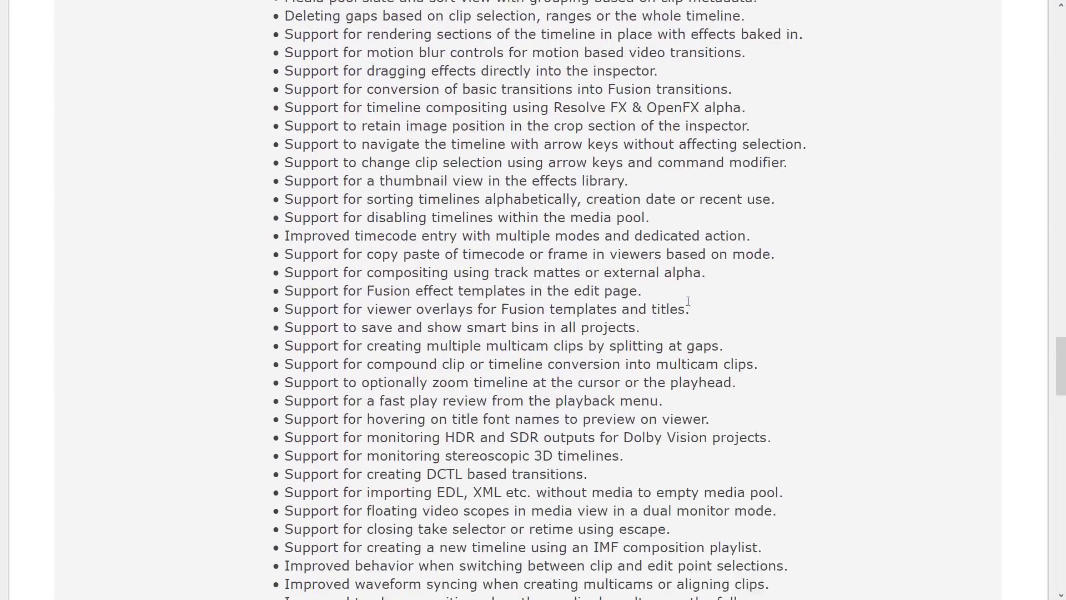
{"action": "scroll", "coordinate": [688, 301], "scroll_direction": "down", "scroll_amount": 4}
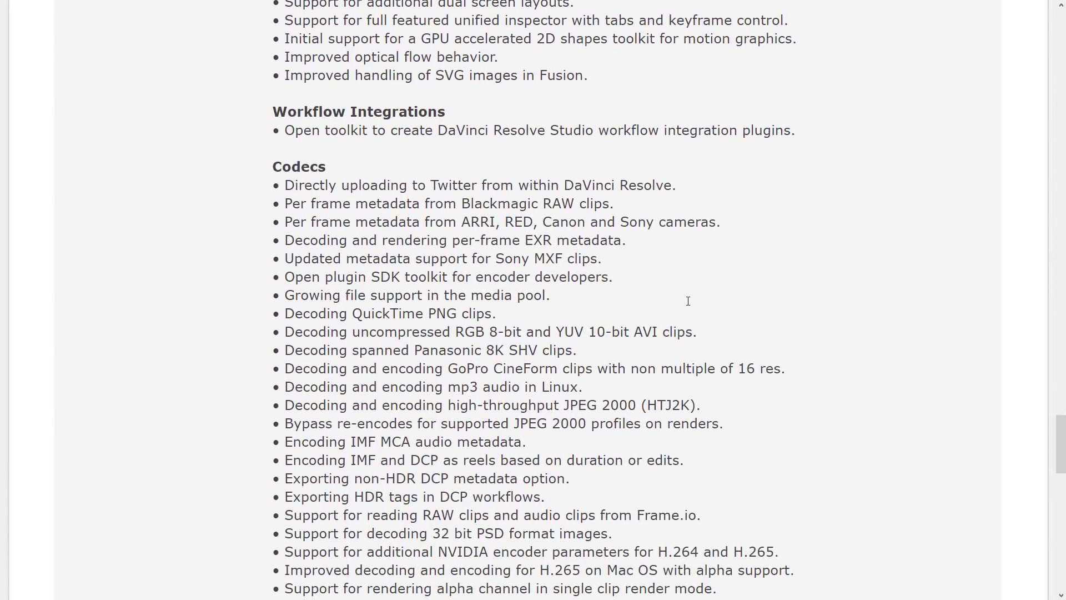
{"action": "scroll", "coordinate": [687, 301], "scroll_direction": "down", "scroll_amount": 3}
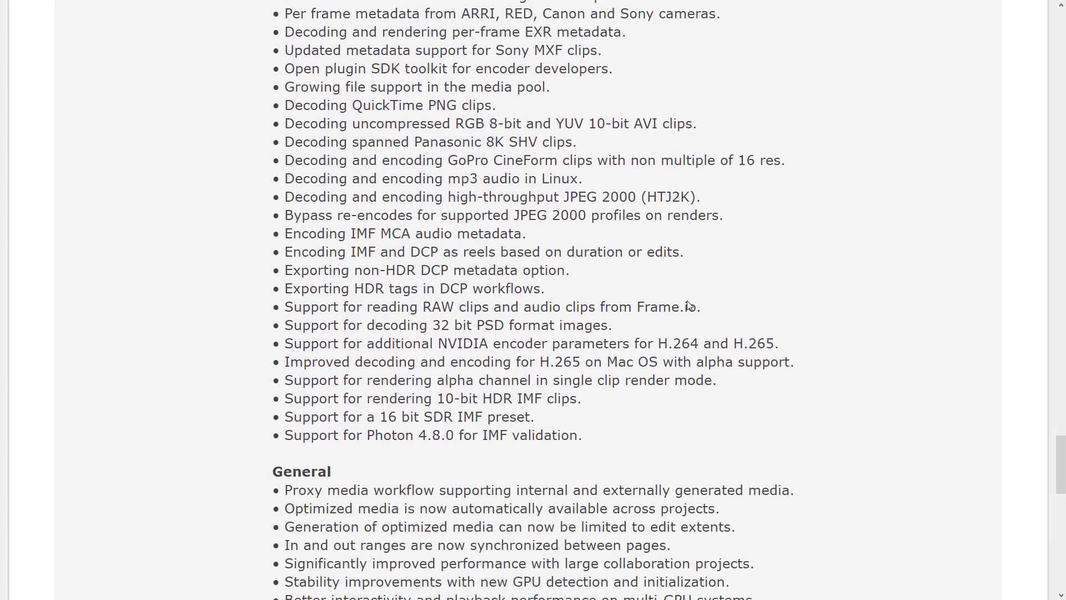
{"action": "scroll", "coordinate": [688, 305], "scroll_direction": "down", "scroll_amount": 17}
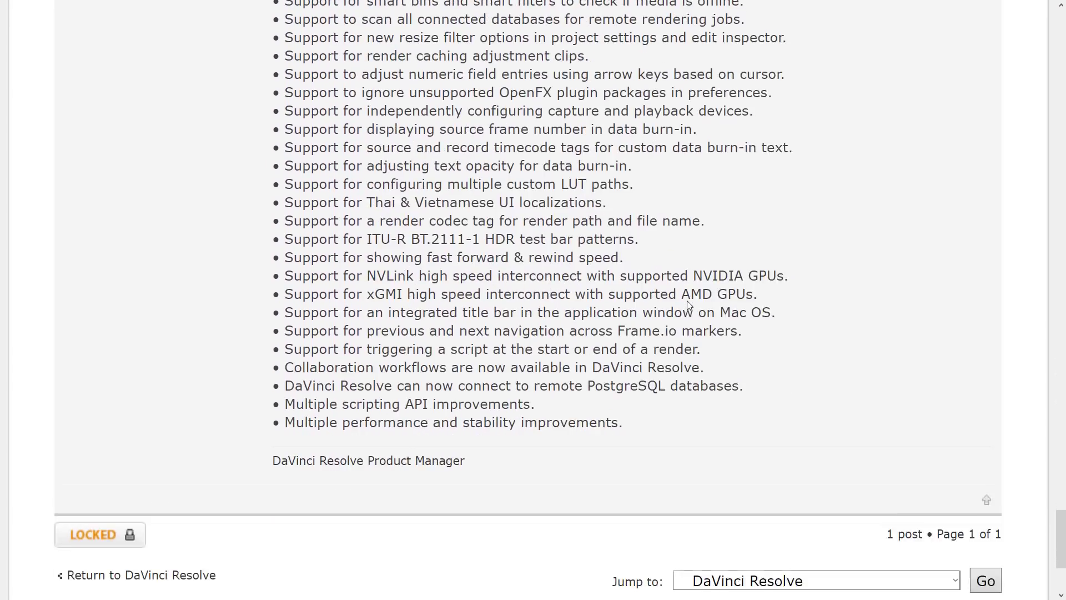
{"action": "scroll", "coordinate": [687, 301], "scroll_direction": "up", "scroll_amount": 20}
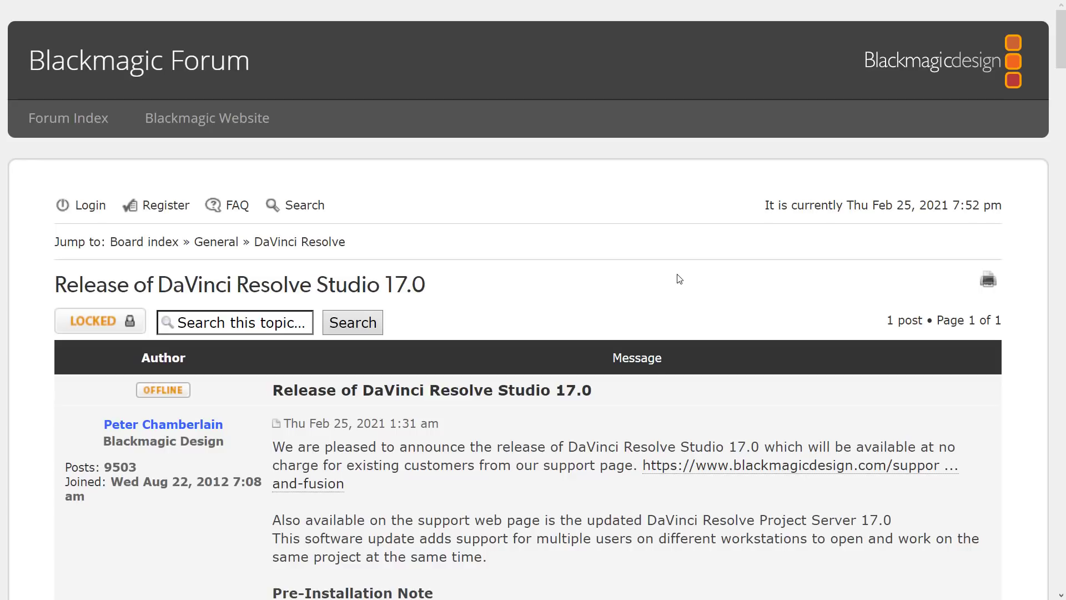
{"action": "key", "text": "alt+Tab"}
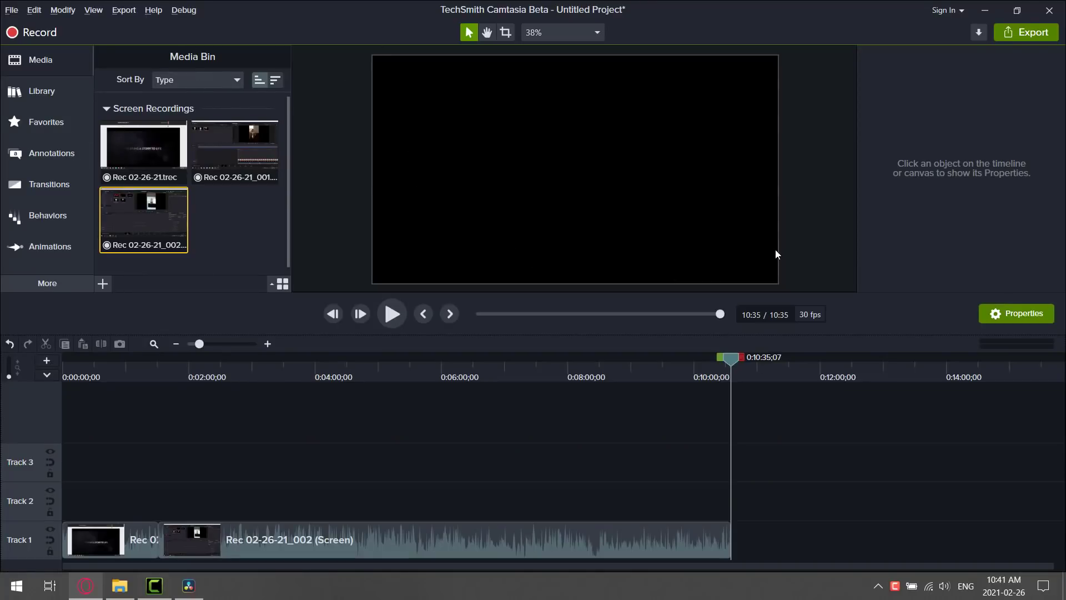
{"action": "key", "text": "alt+Tab"}
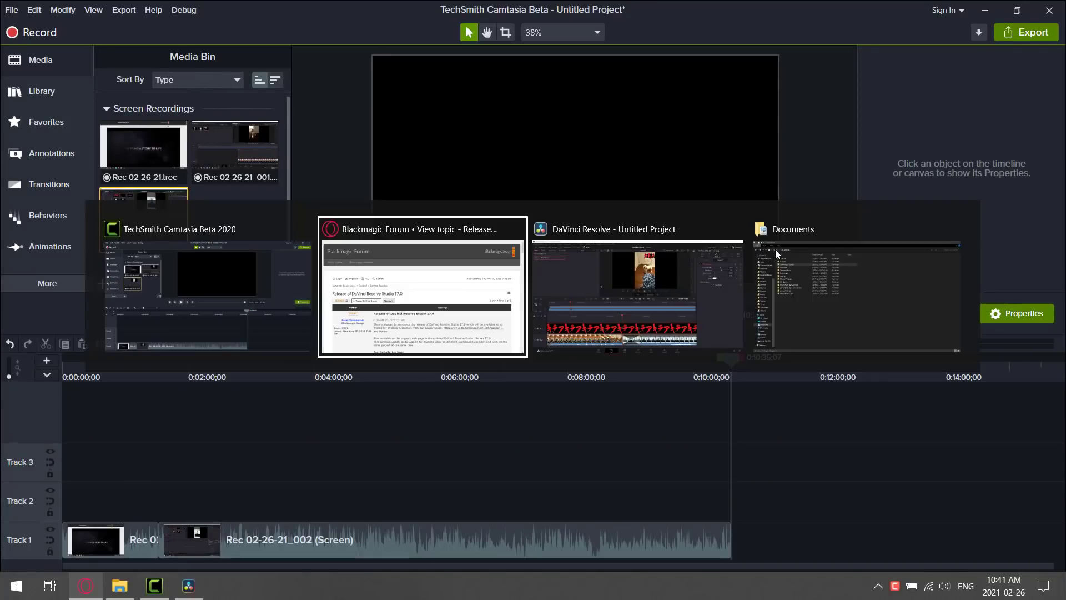
- Bring DaVinci Resolve forward and go from the Cut page's Timeline 1 to the Fusion page
{"action": "key", "text": "alt+Tab"}
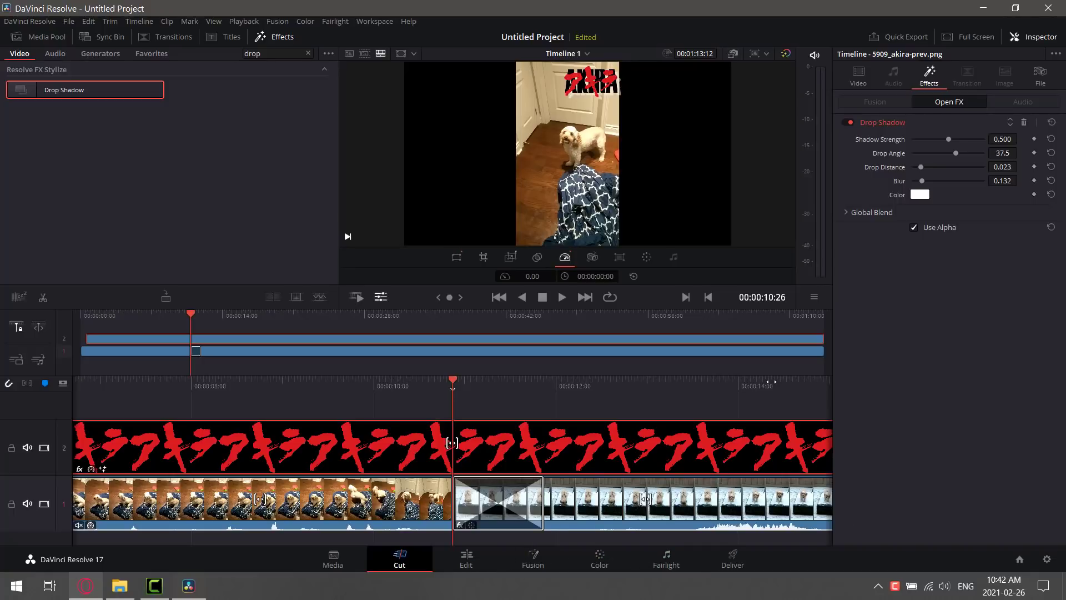
{"action": "left_click", "coordinate": [531, 558]}
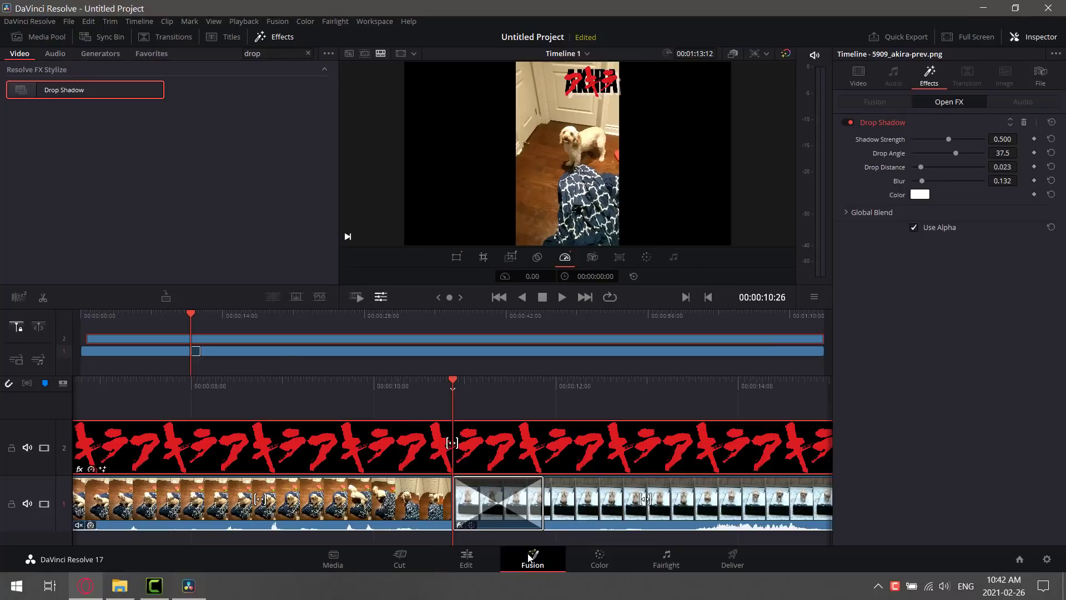